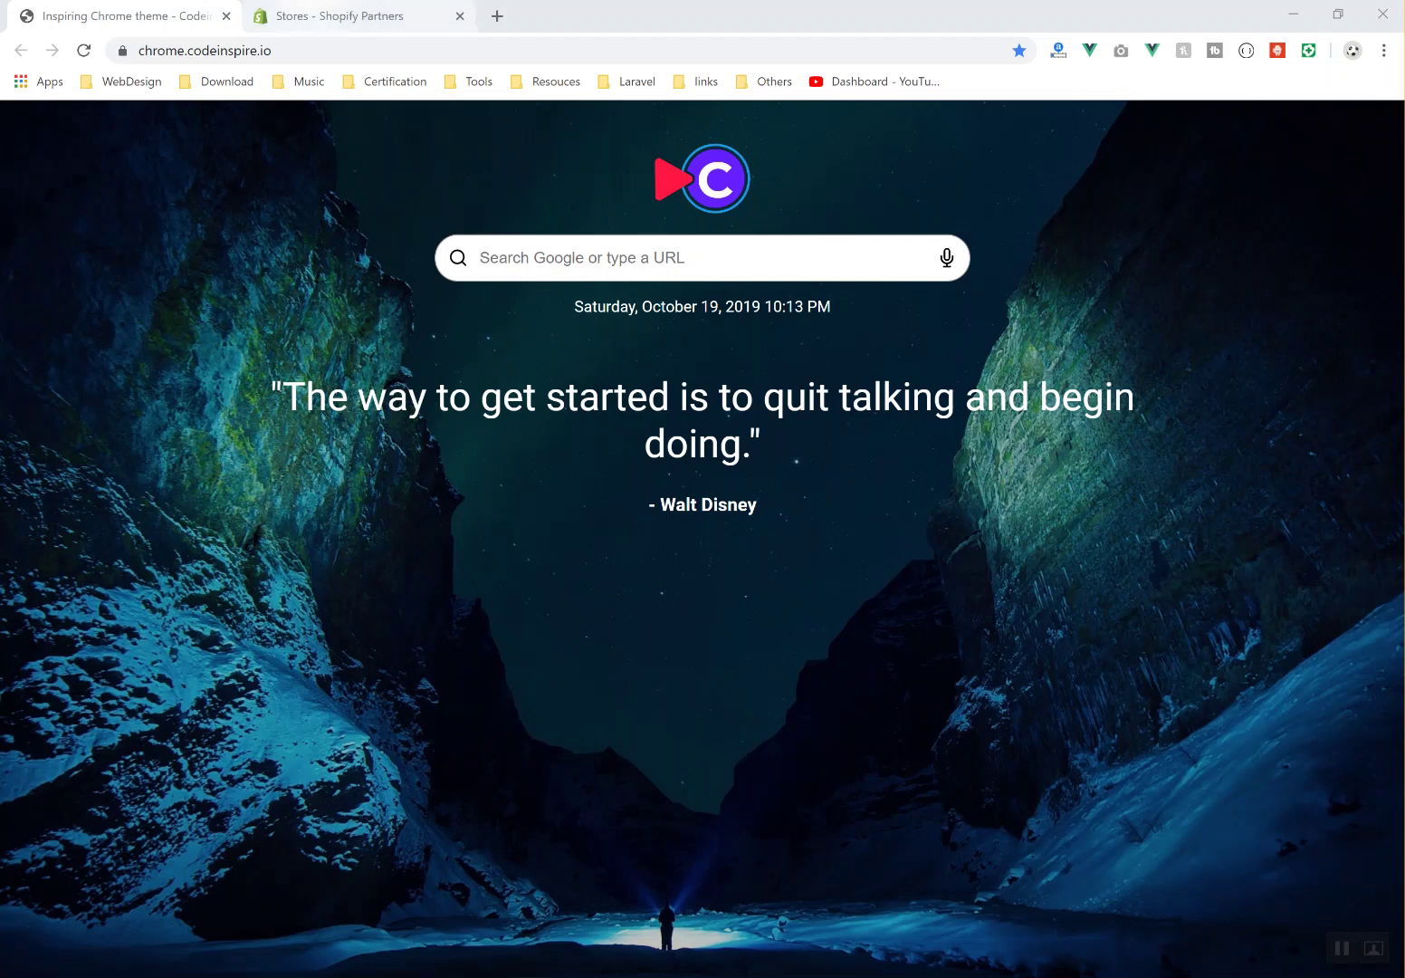
Switch to the Shopify Partners Stores tab listing the eight development stores.
click(344, 16)
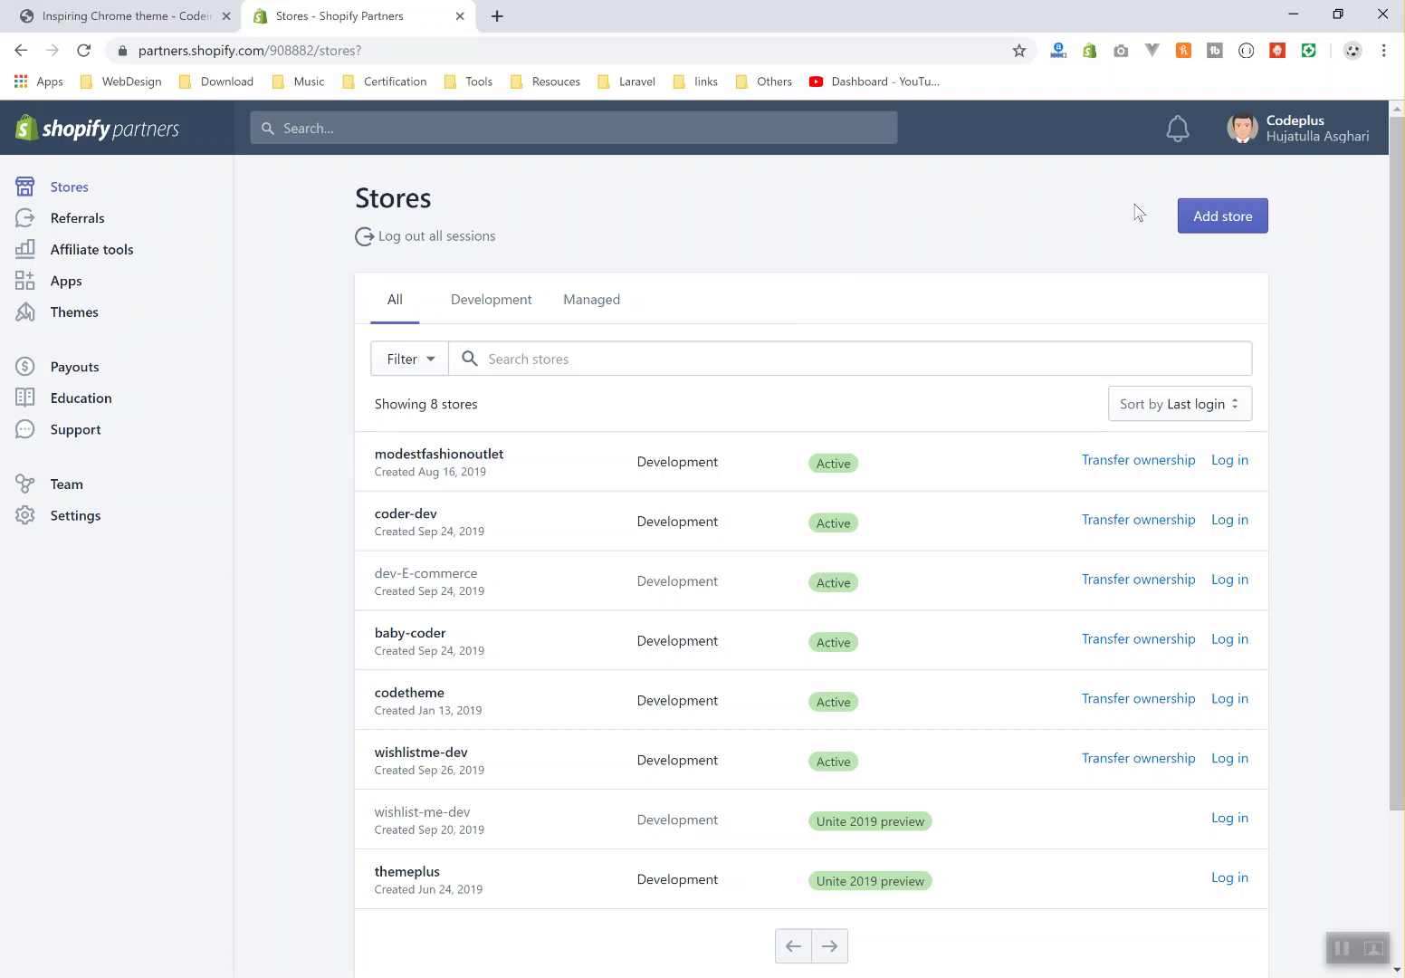
Start adding a new store and choose Development store as its type.
click(1211, 233)
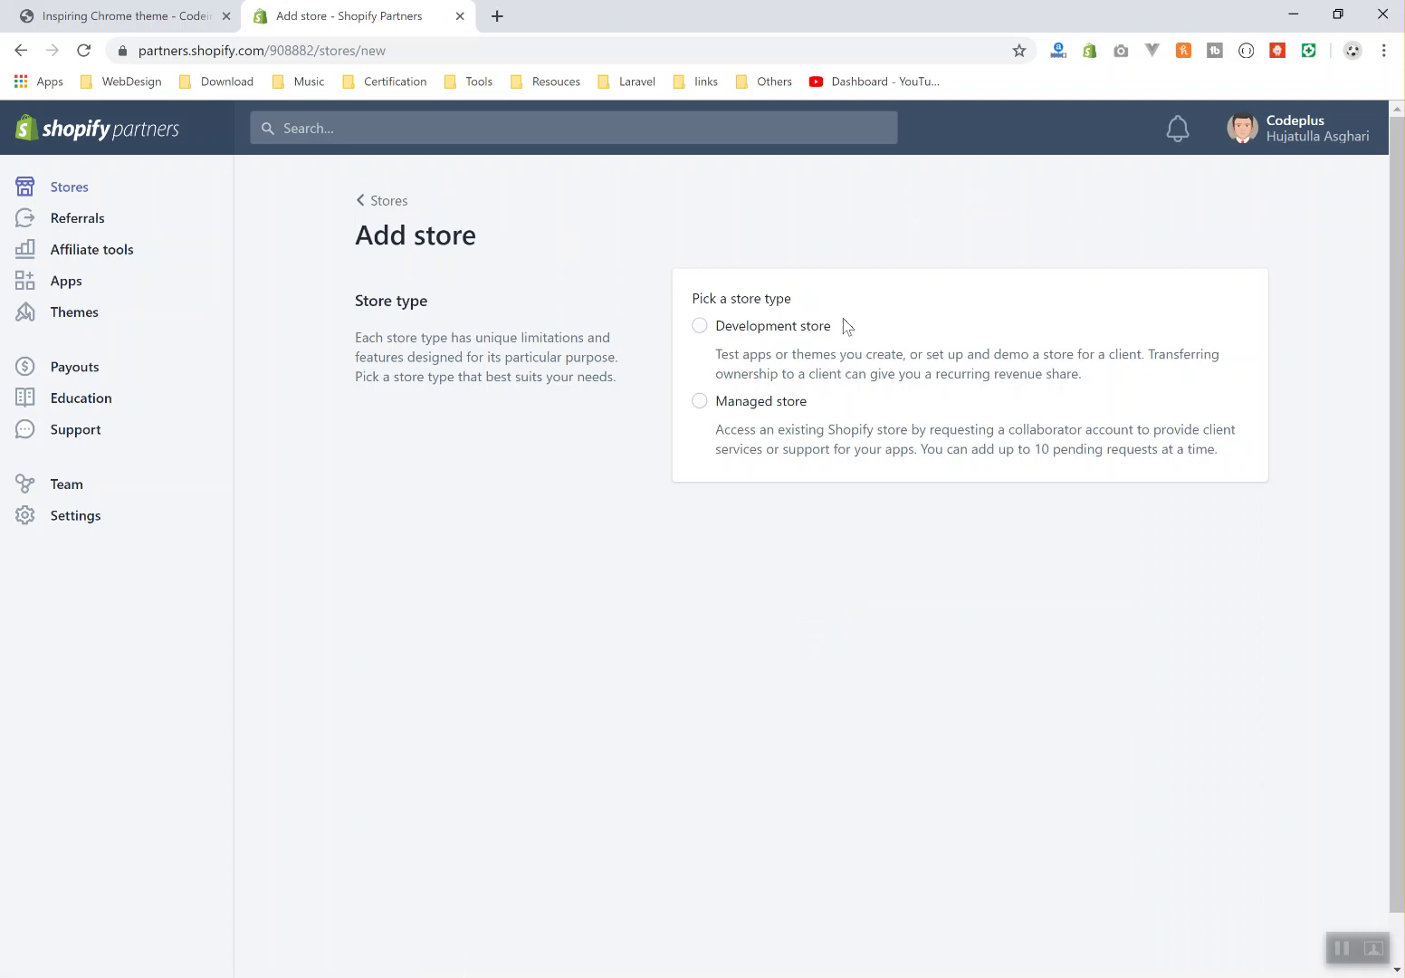
click(758, 328)
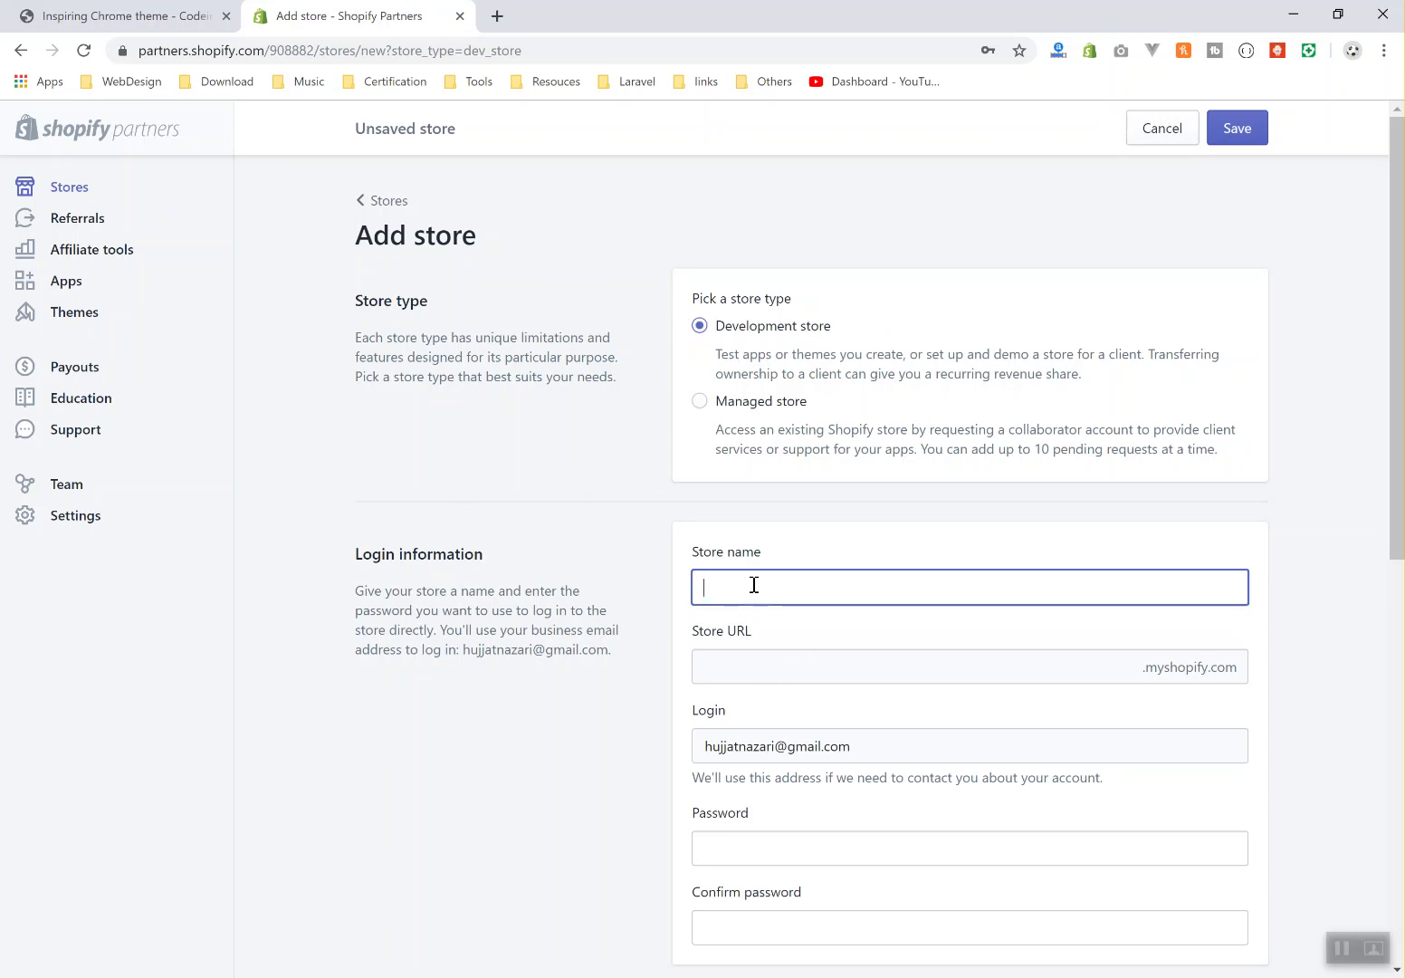
Enter 'codeinspire-dev' as the store name, fixing a typo, so the URL becomes codeinspire-dev.myshopify.com.
click(1163, 667)
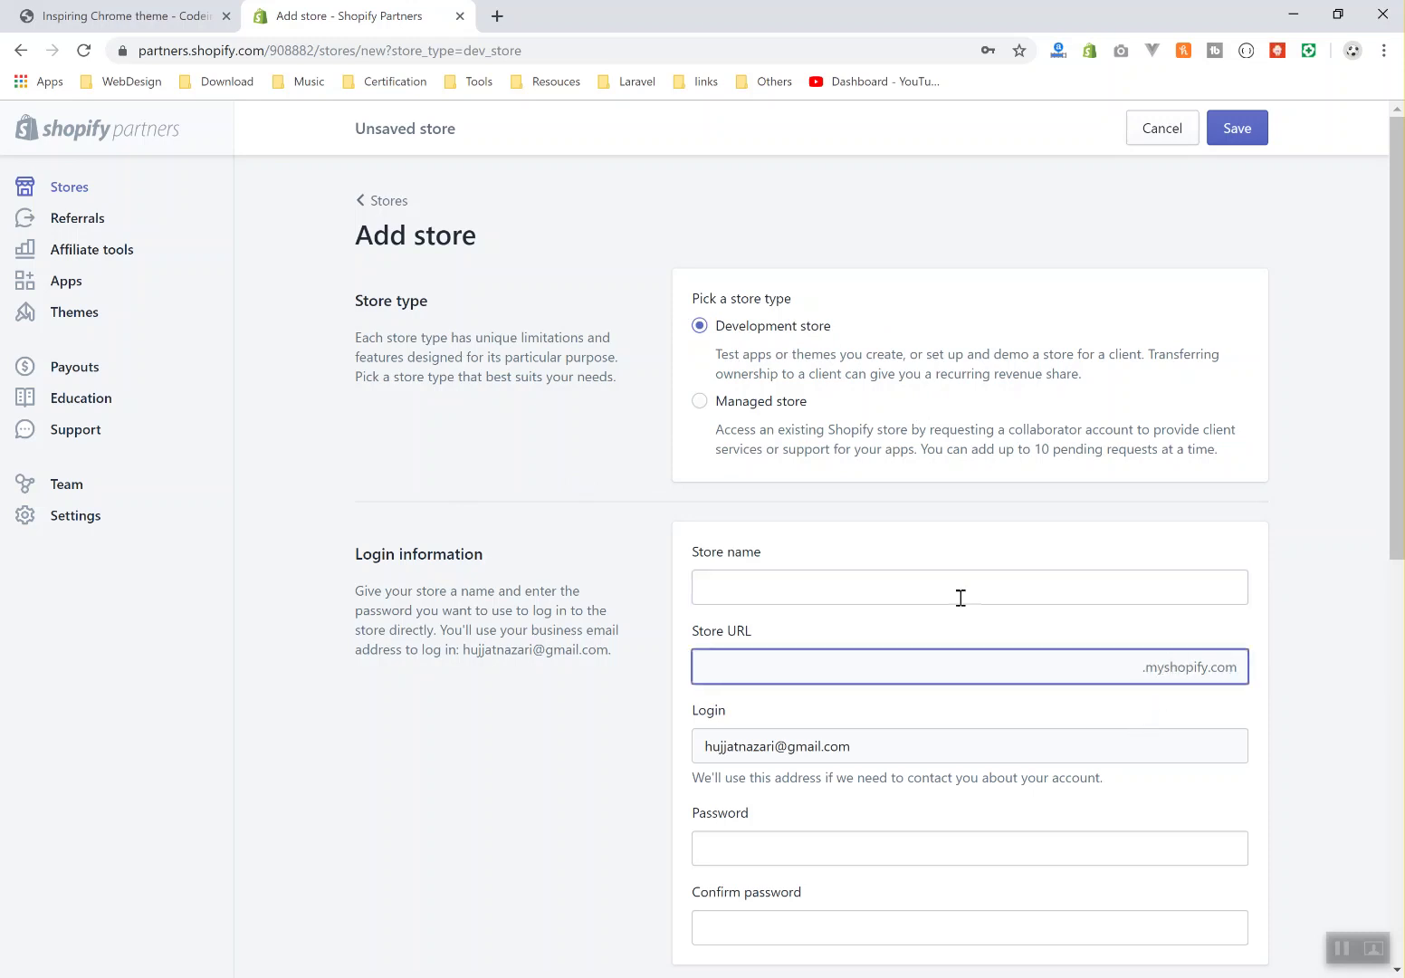
click(853, 590)
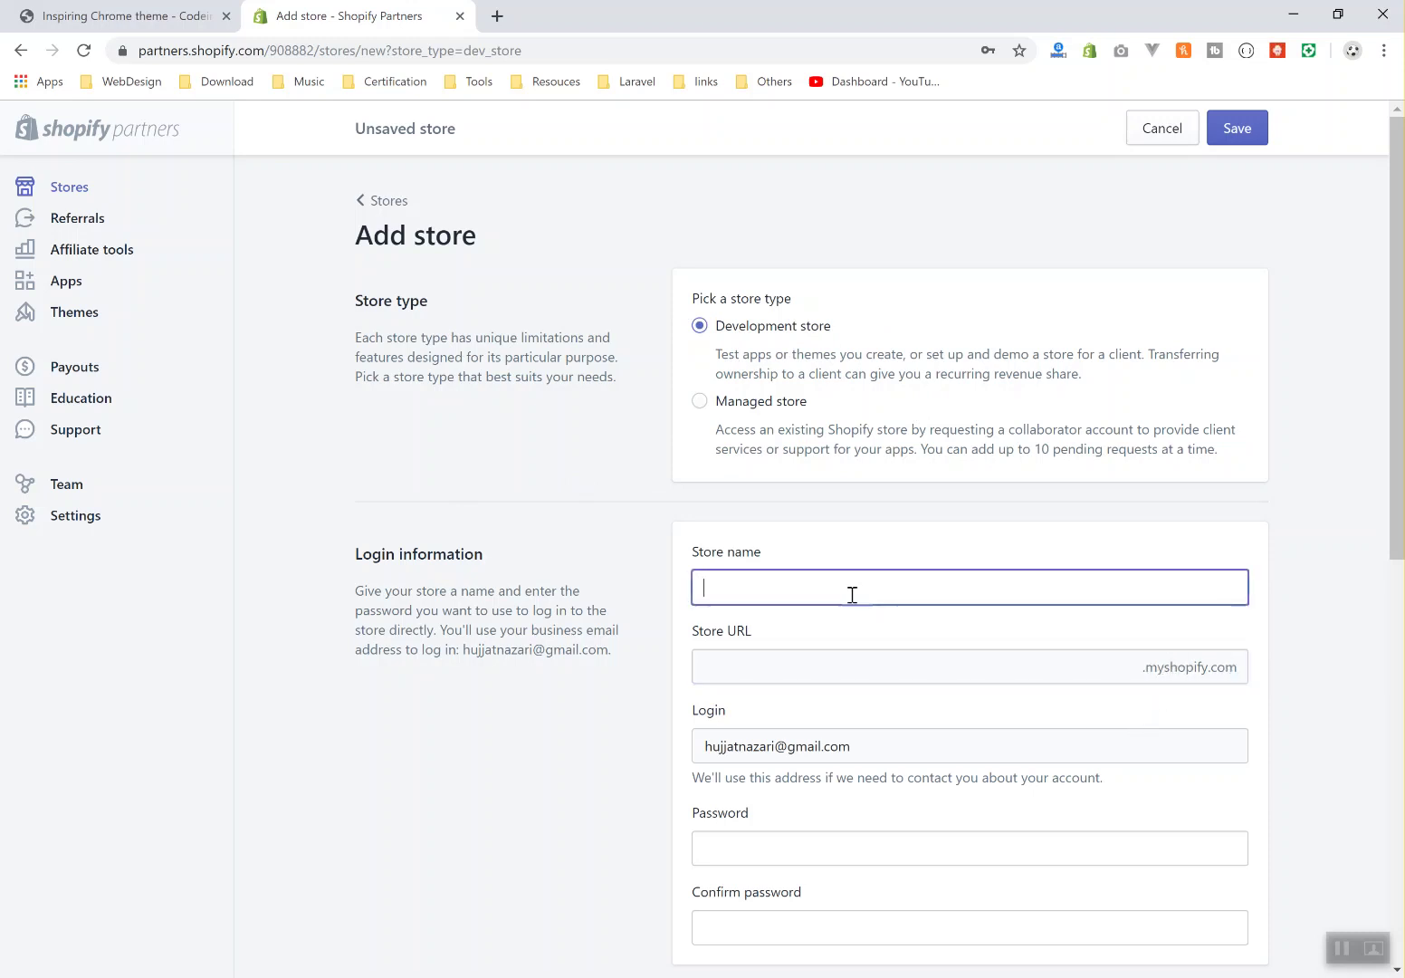
text(codeinspir)
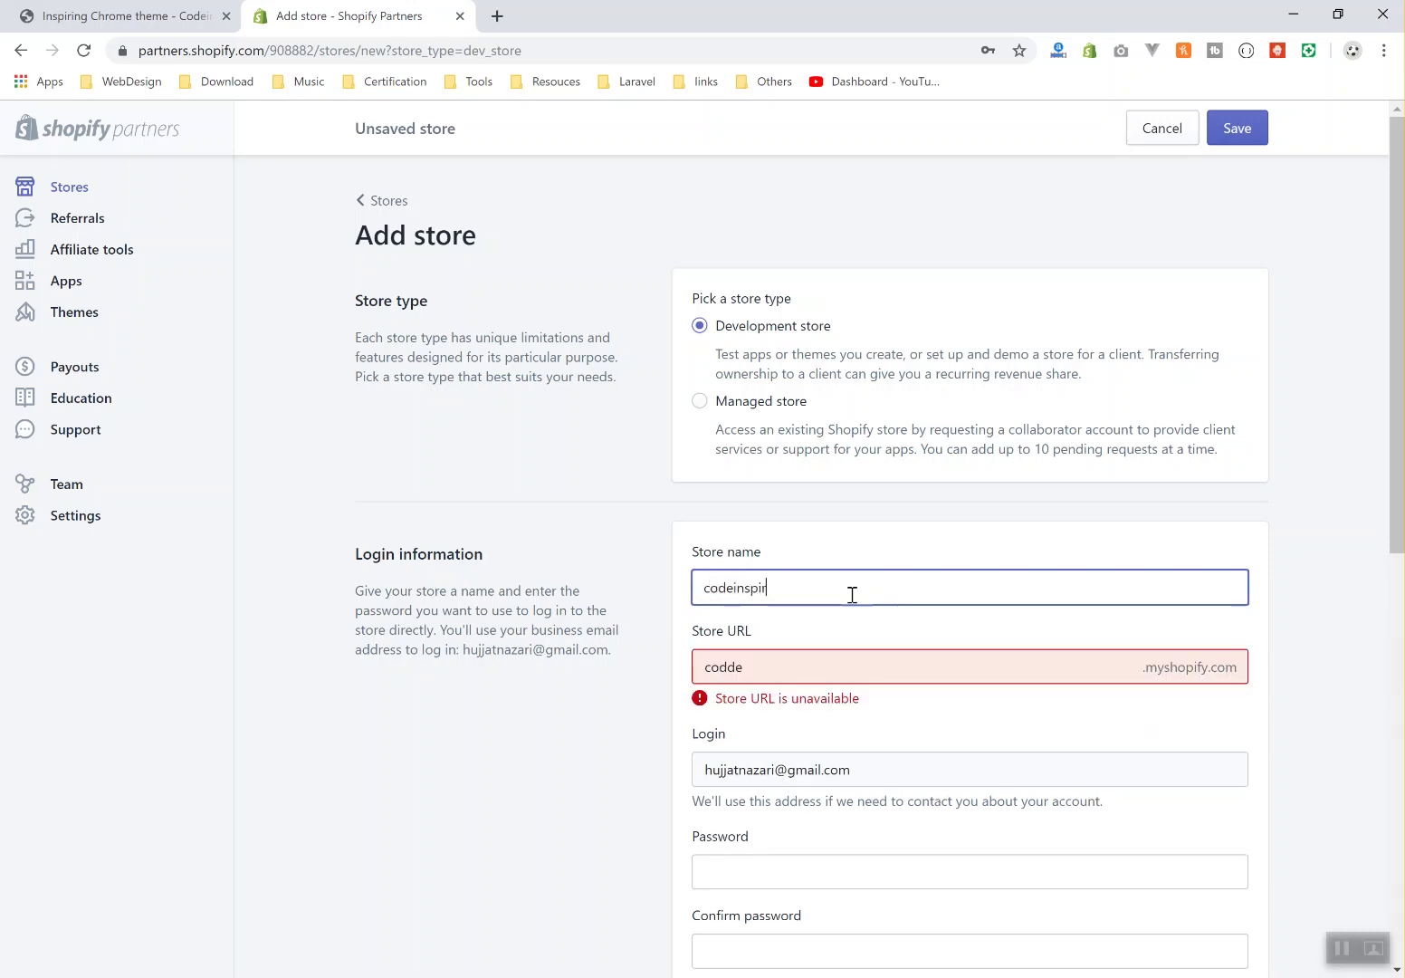
text(e)
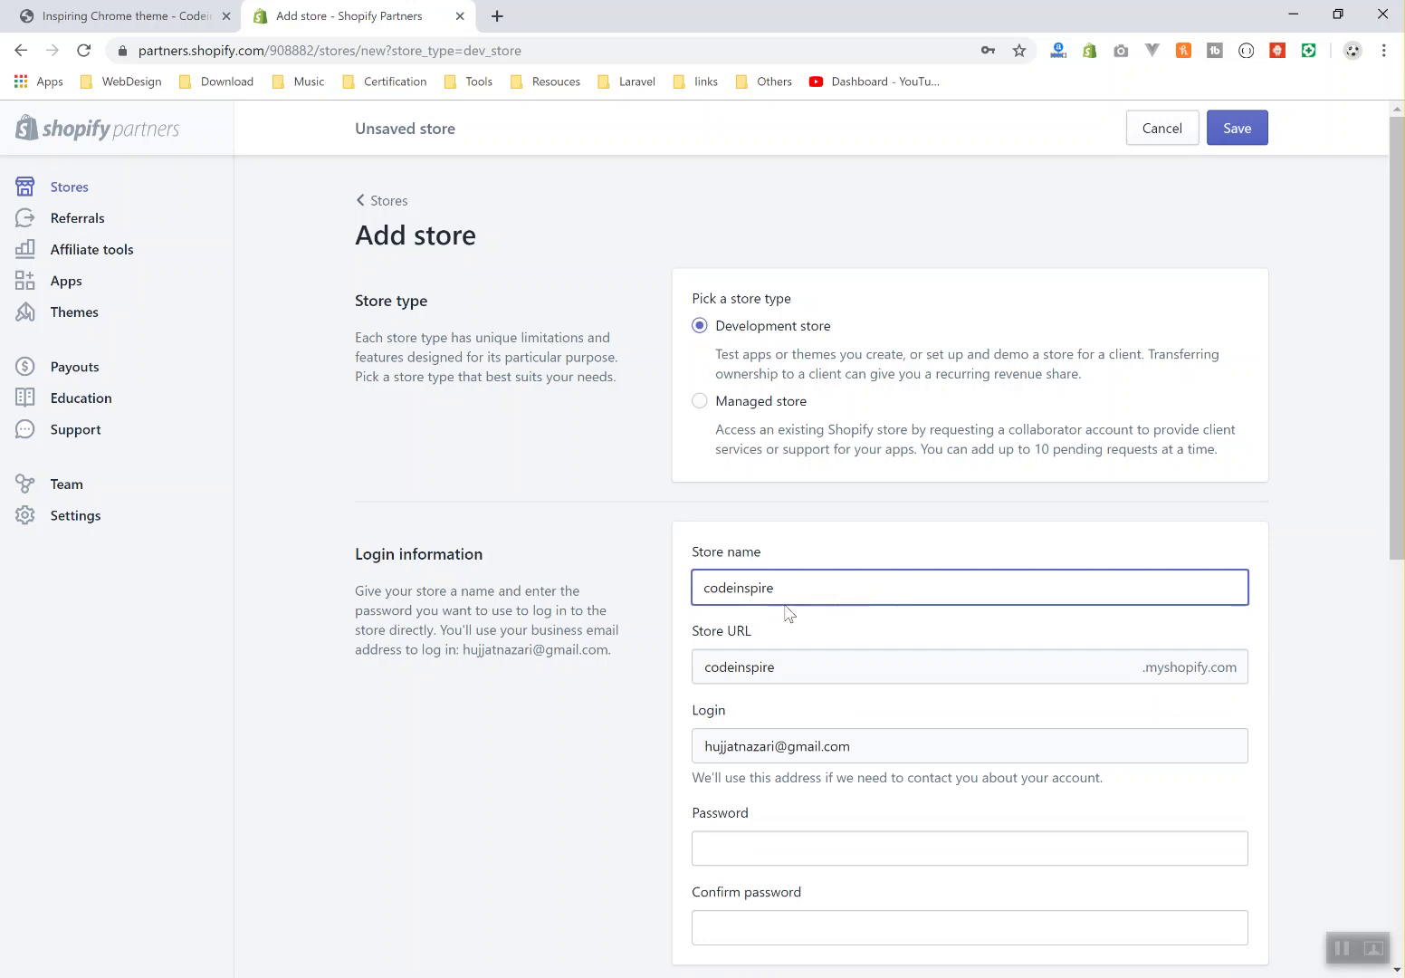
text(-dev)
drag(840, 586, 698, 586)
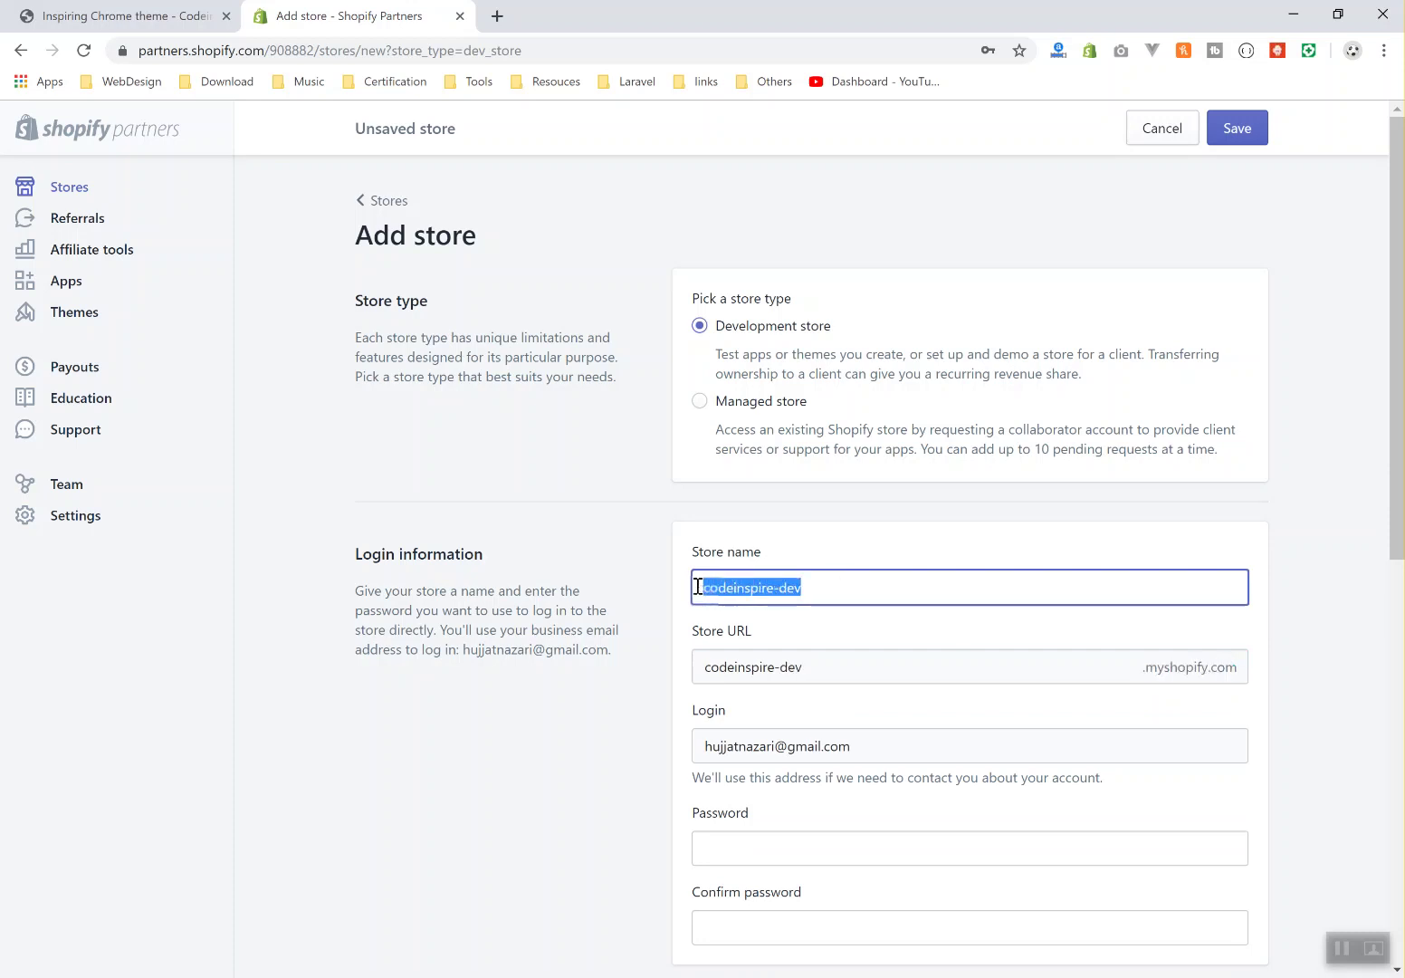
click(838, 588)
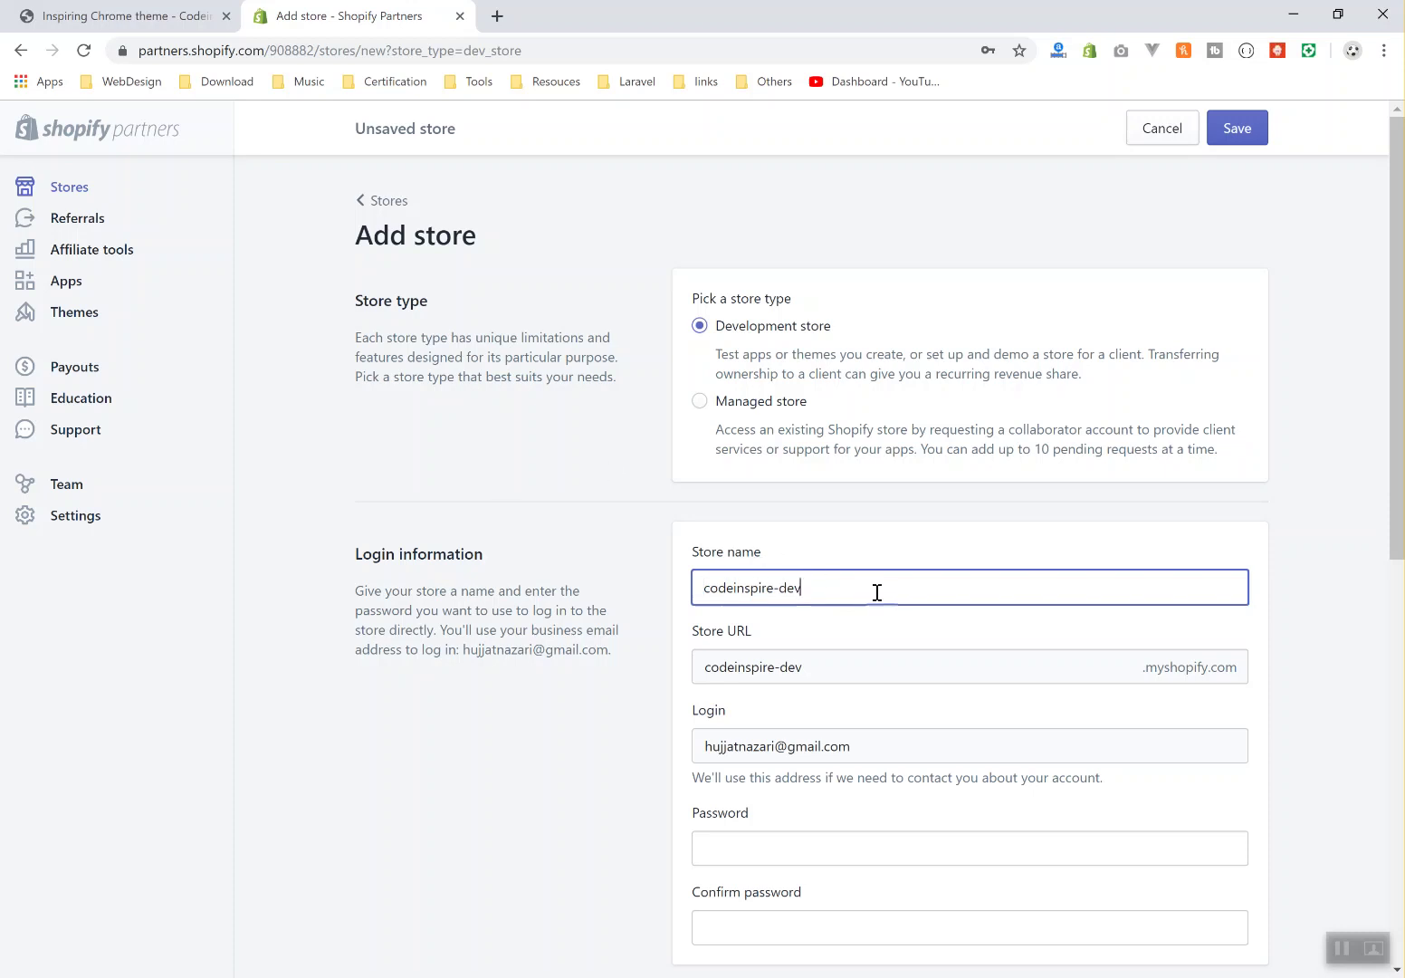
drag(803, 586, 703, 587)
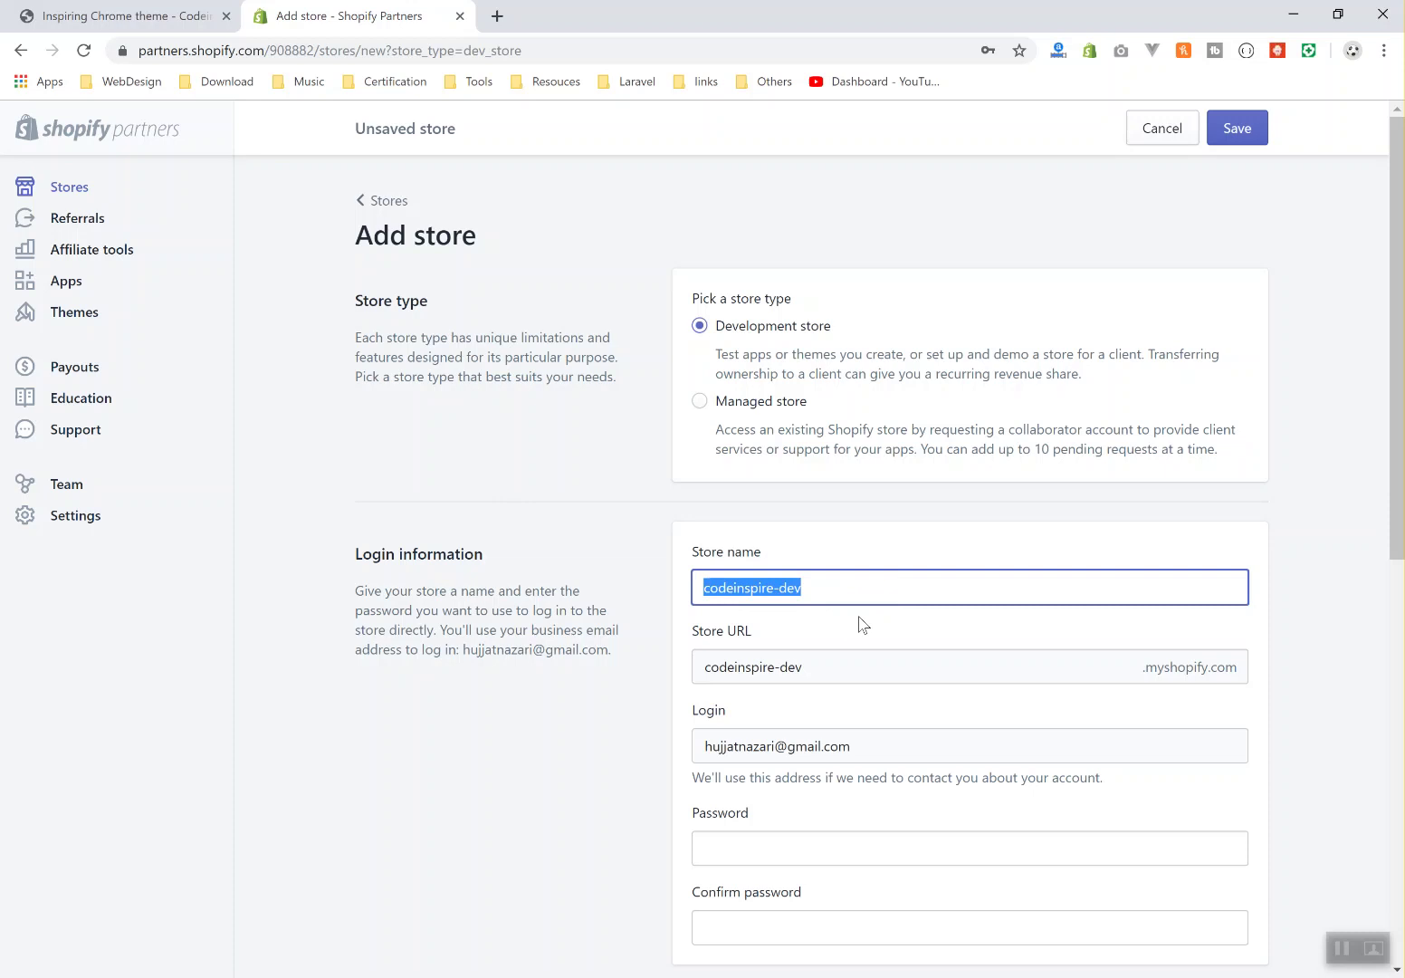
click(833, 589)
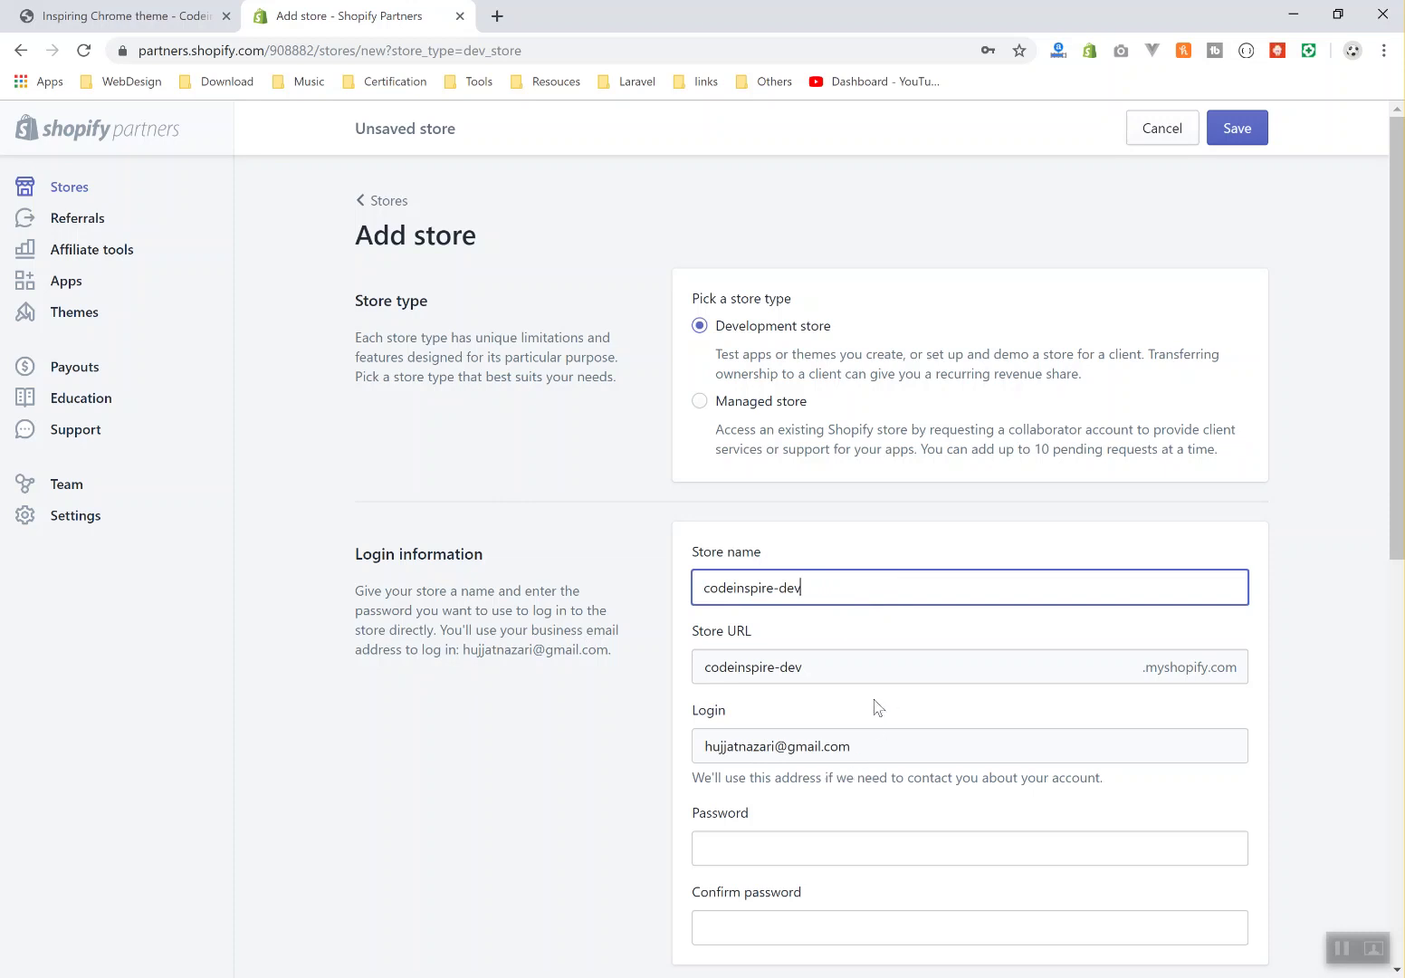
drag(853, 587, 661, 590)
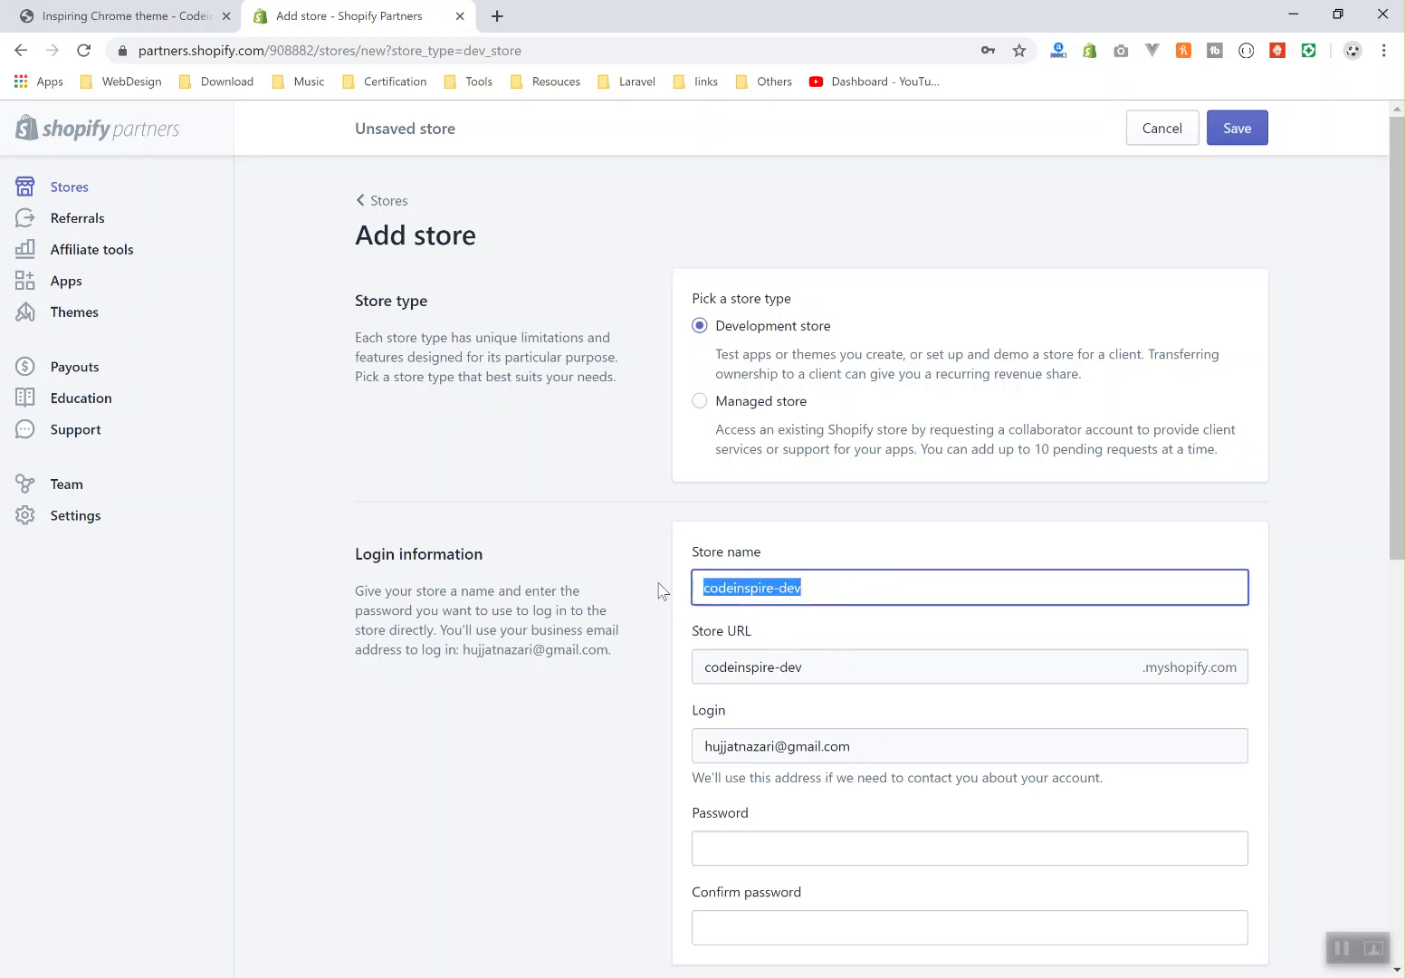
Enter the store login password and retype it in the Confirm password field.
scroll(551, 785, down, 2)
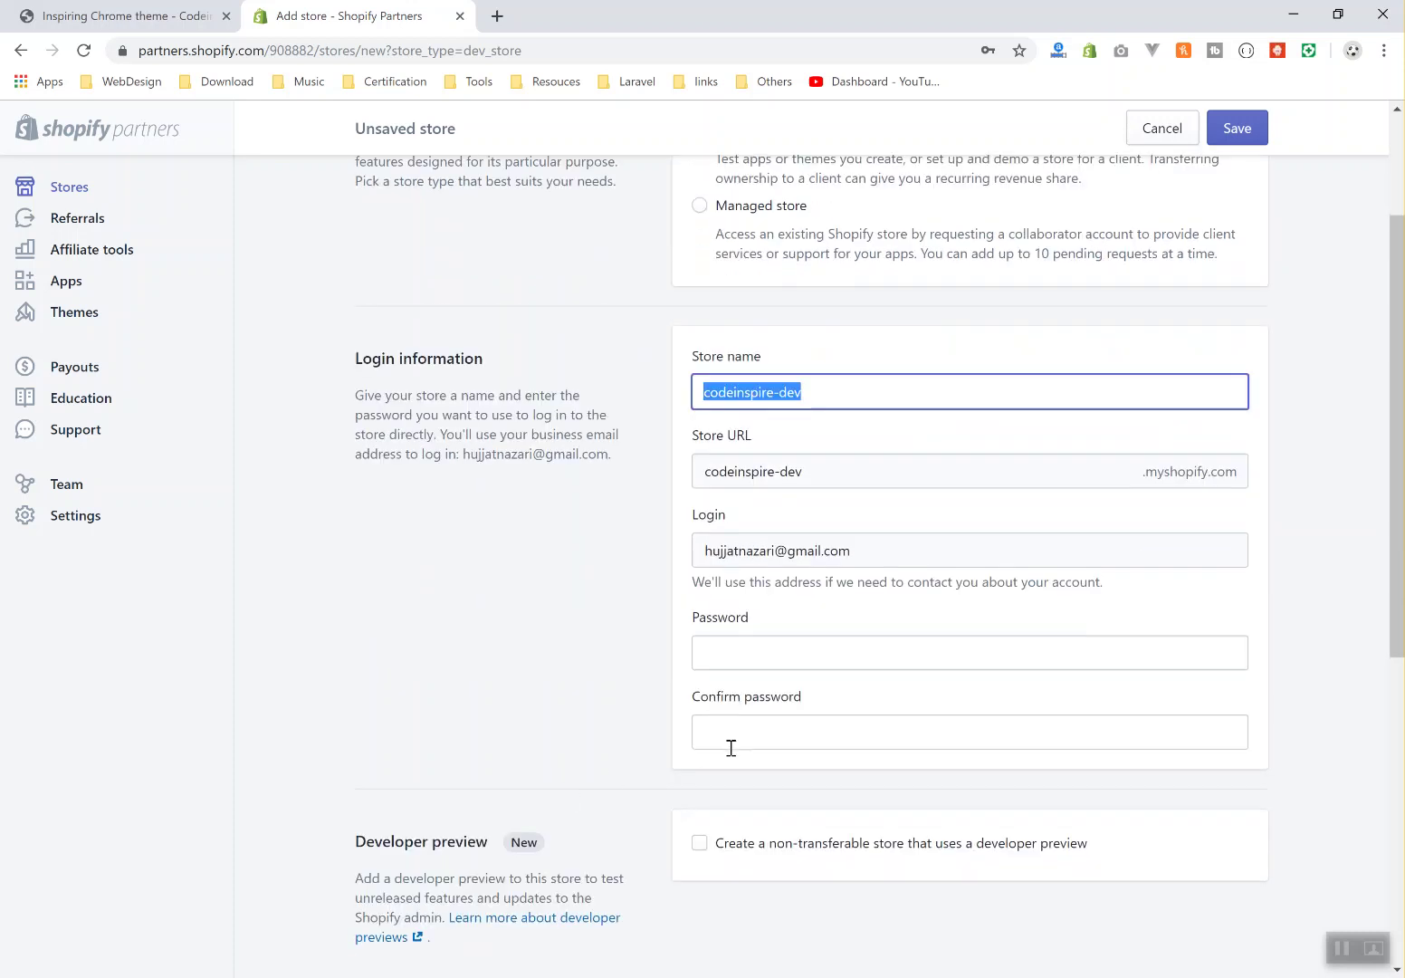
click(738, 653)
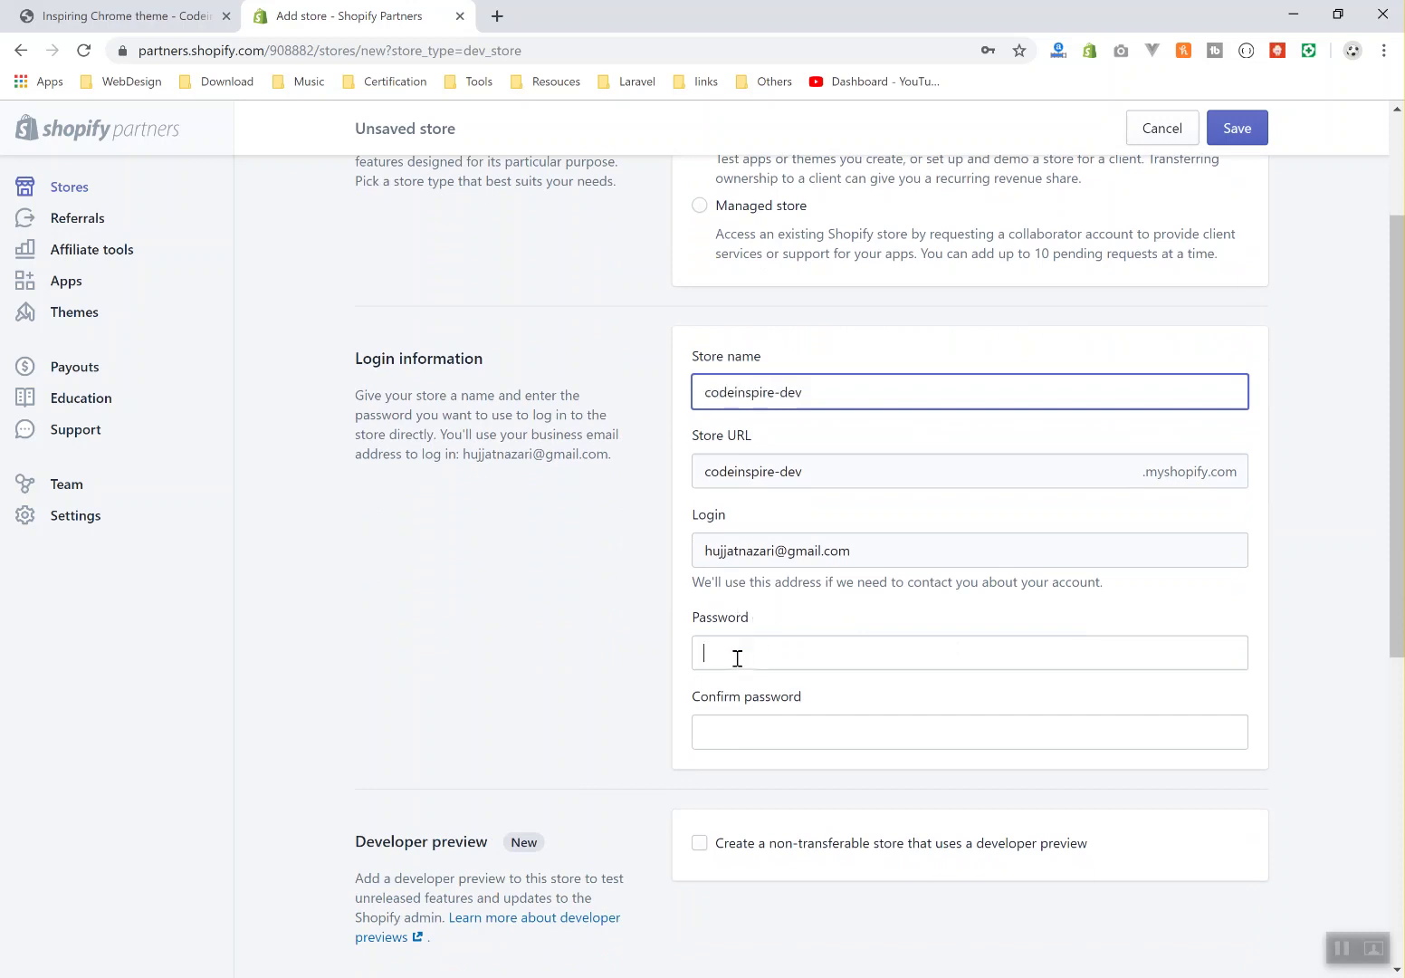
click(518, 649)
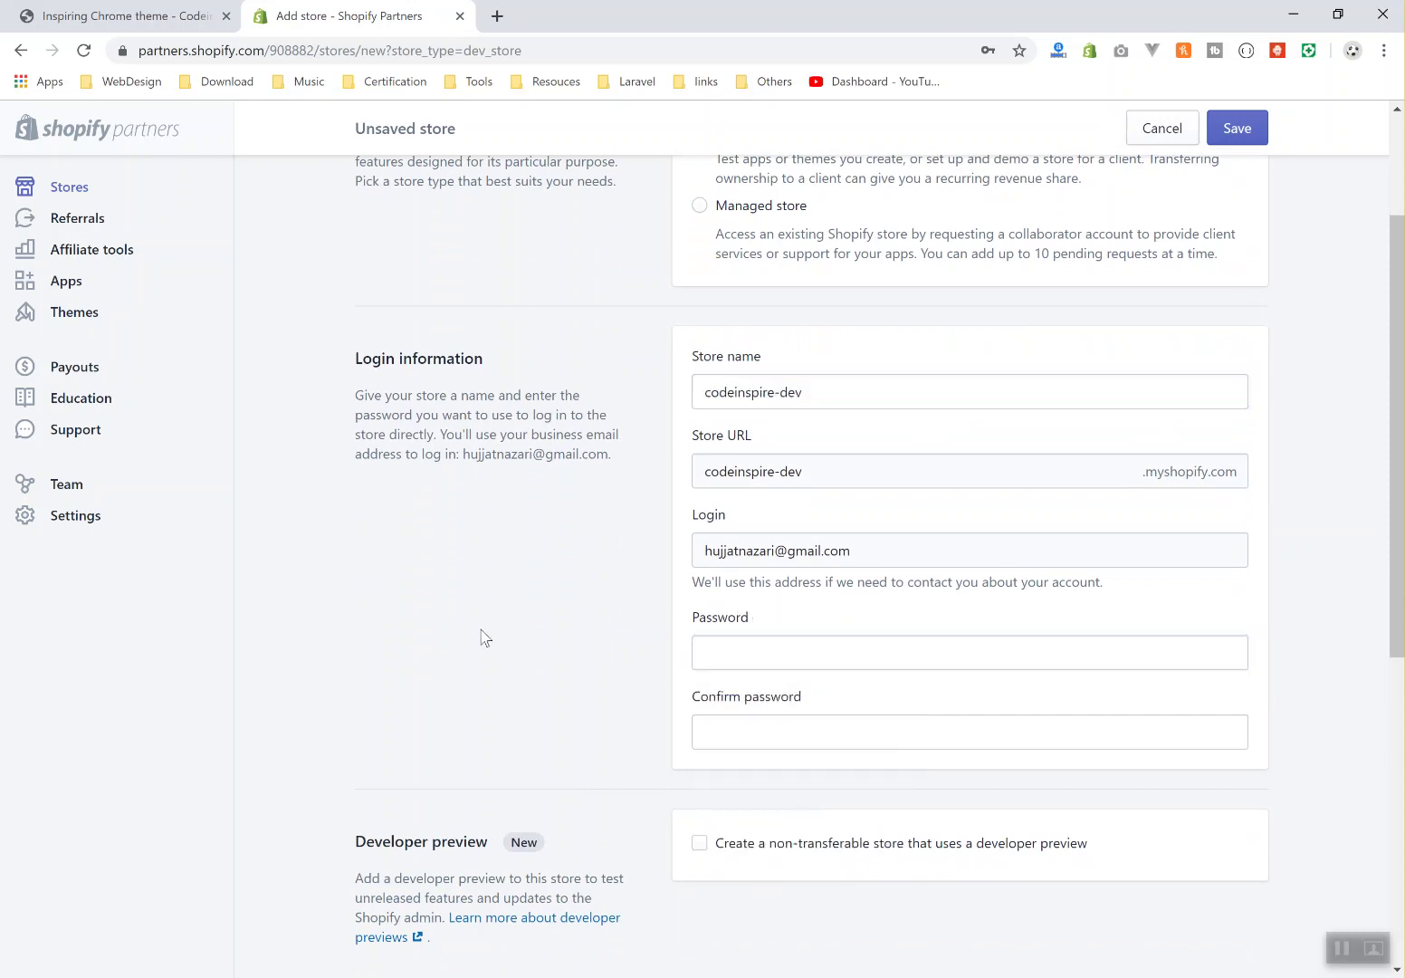
click(755, 655)
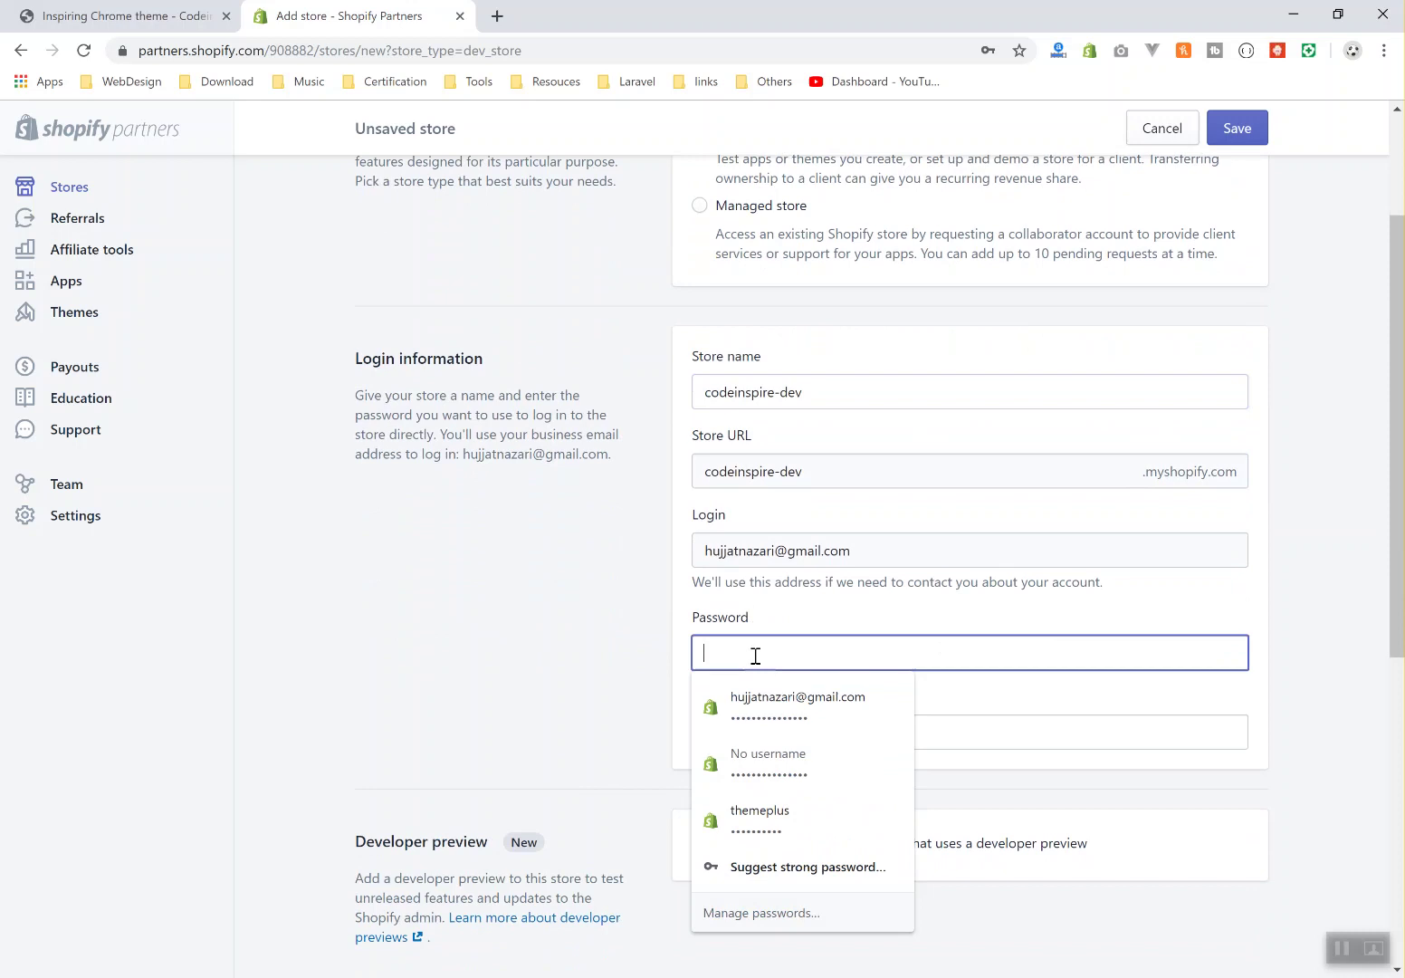
text(*********)
key(Tab)
text(********)
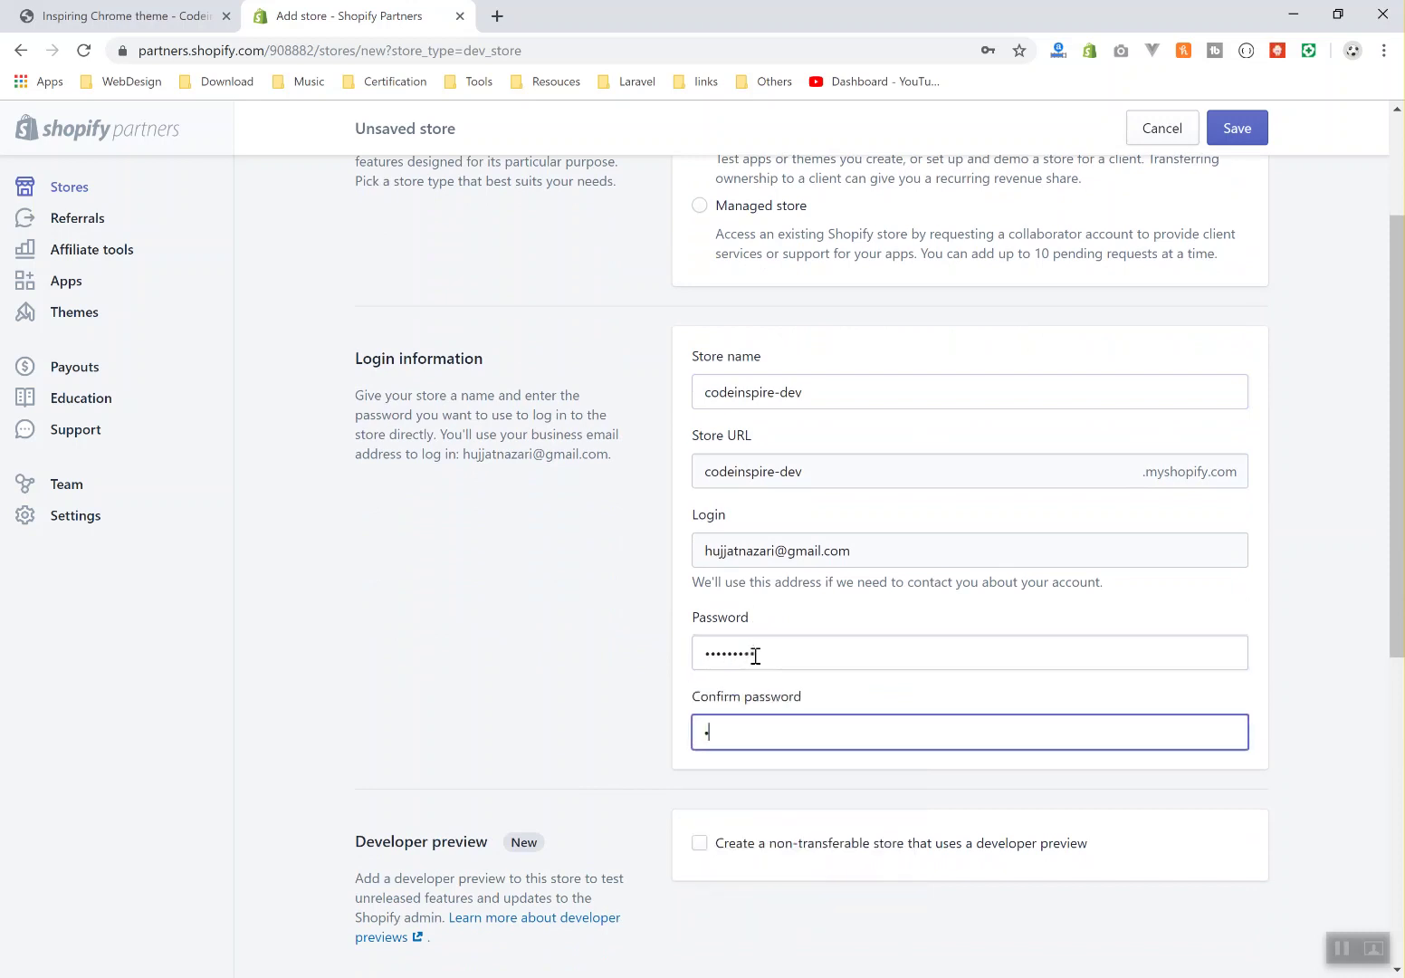
text(*)
scroll(487, 692, down, 2)
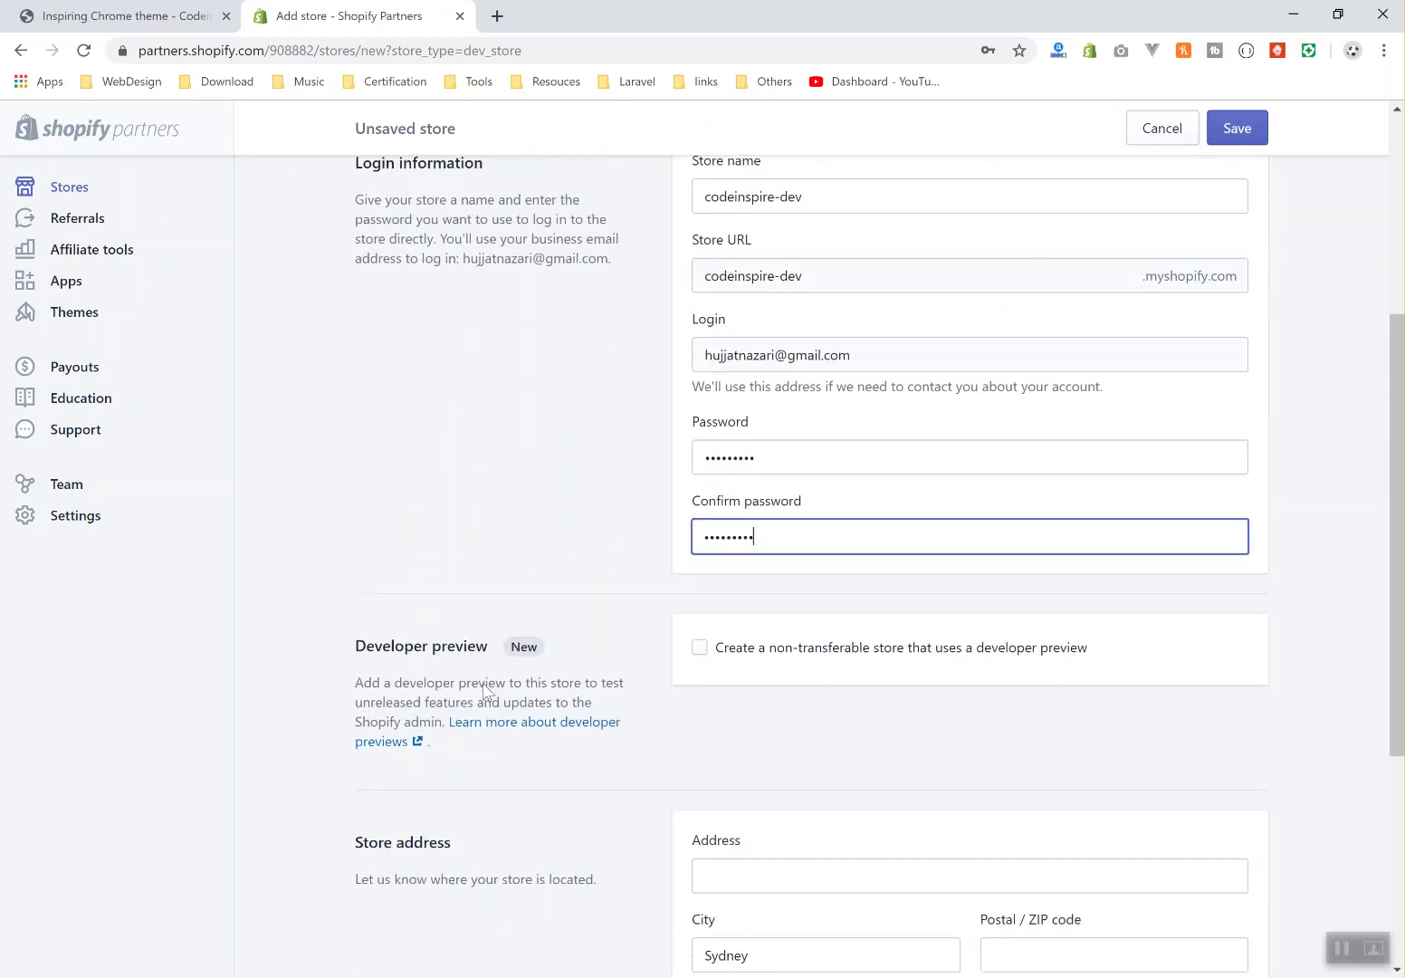
scroll(742, 570, down, 1)
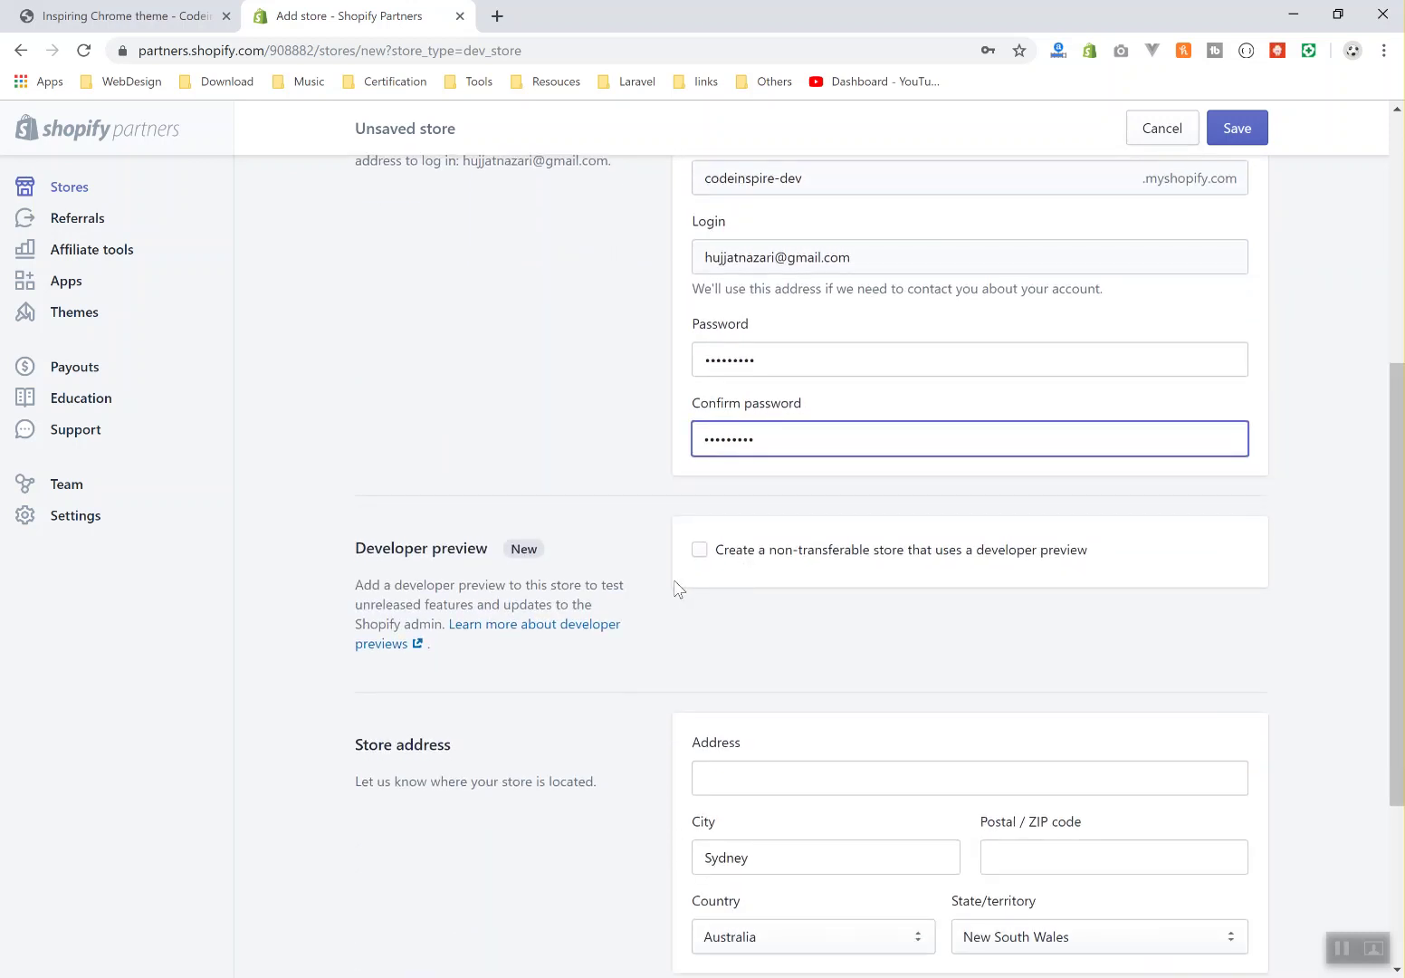
drag(373, 548, 547, 556)
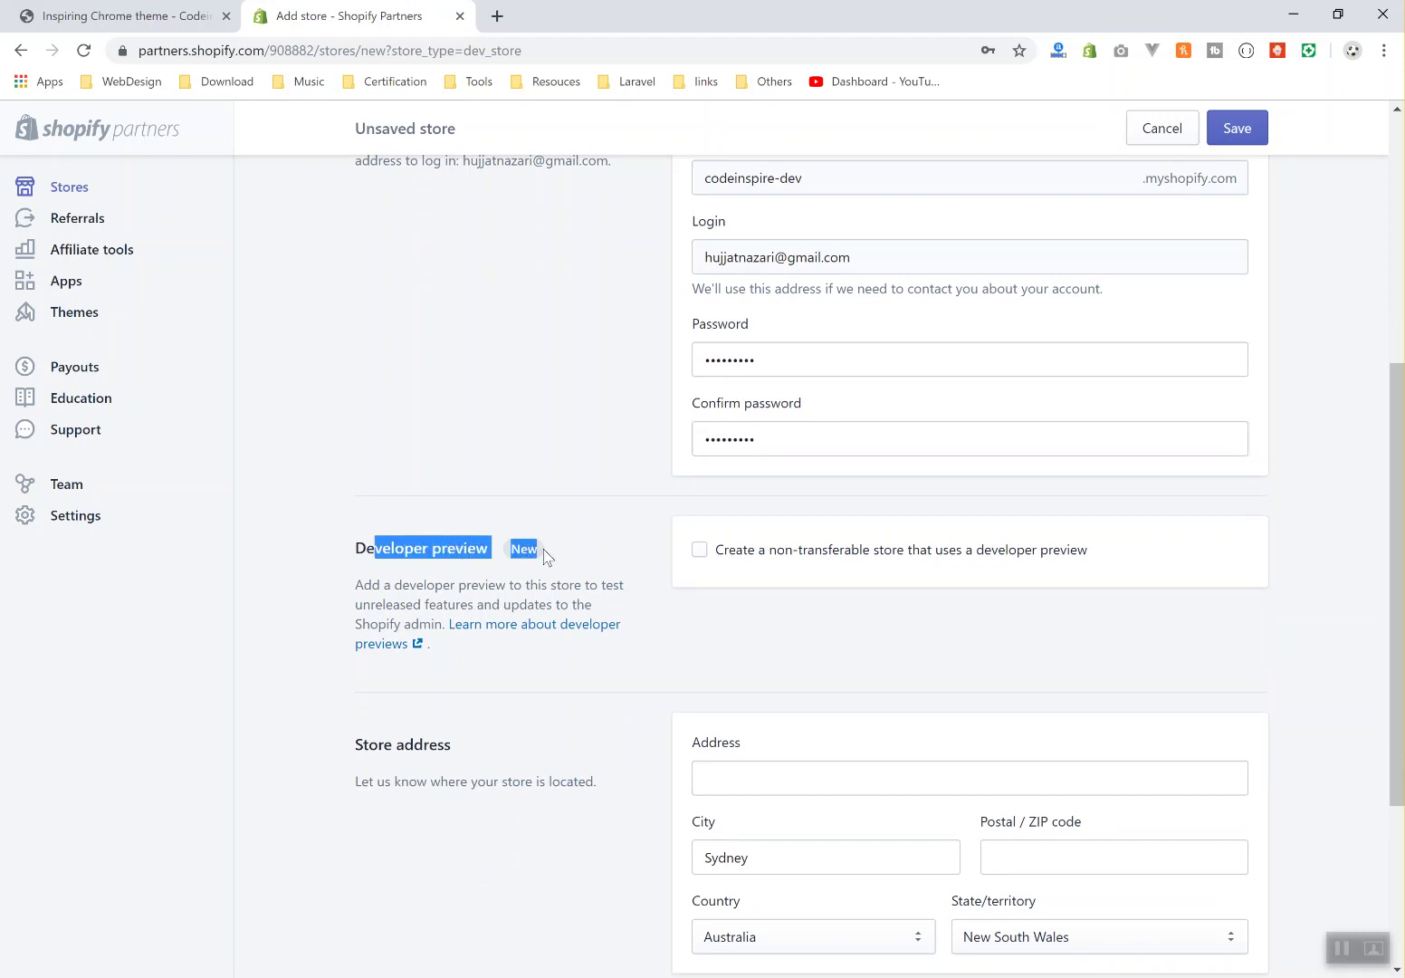
click(701, 552)
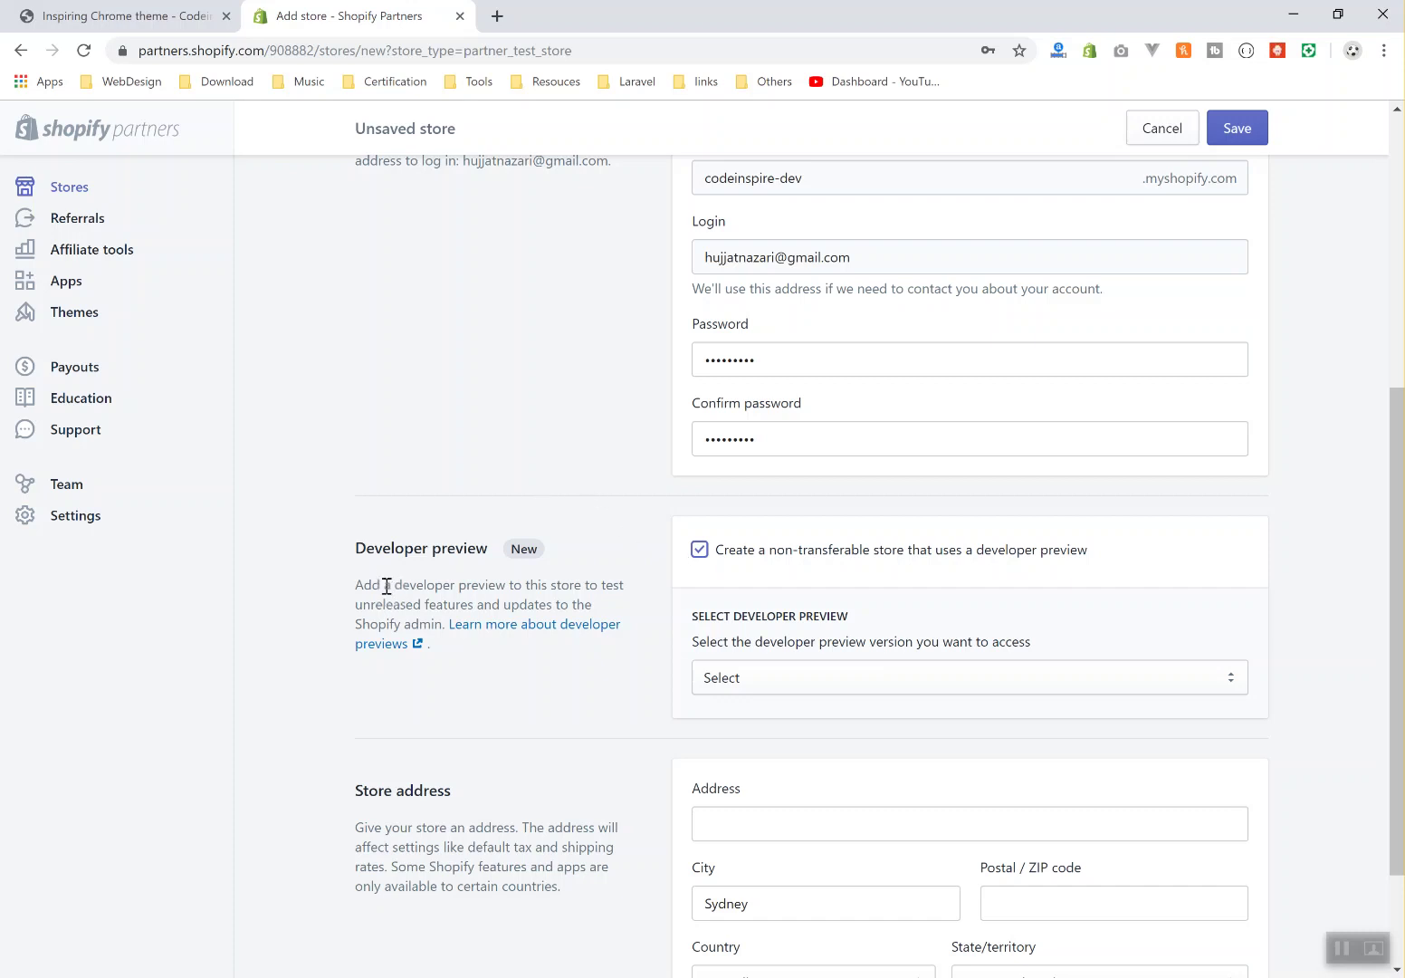
drag(384, 584, 634, 610)
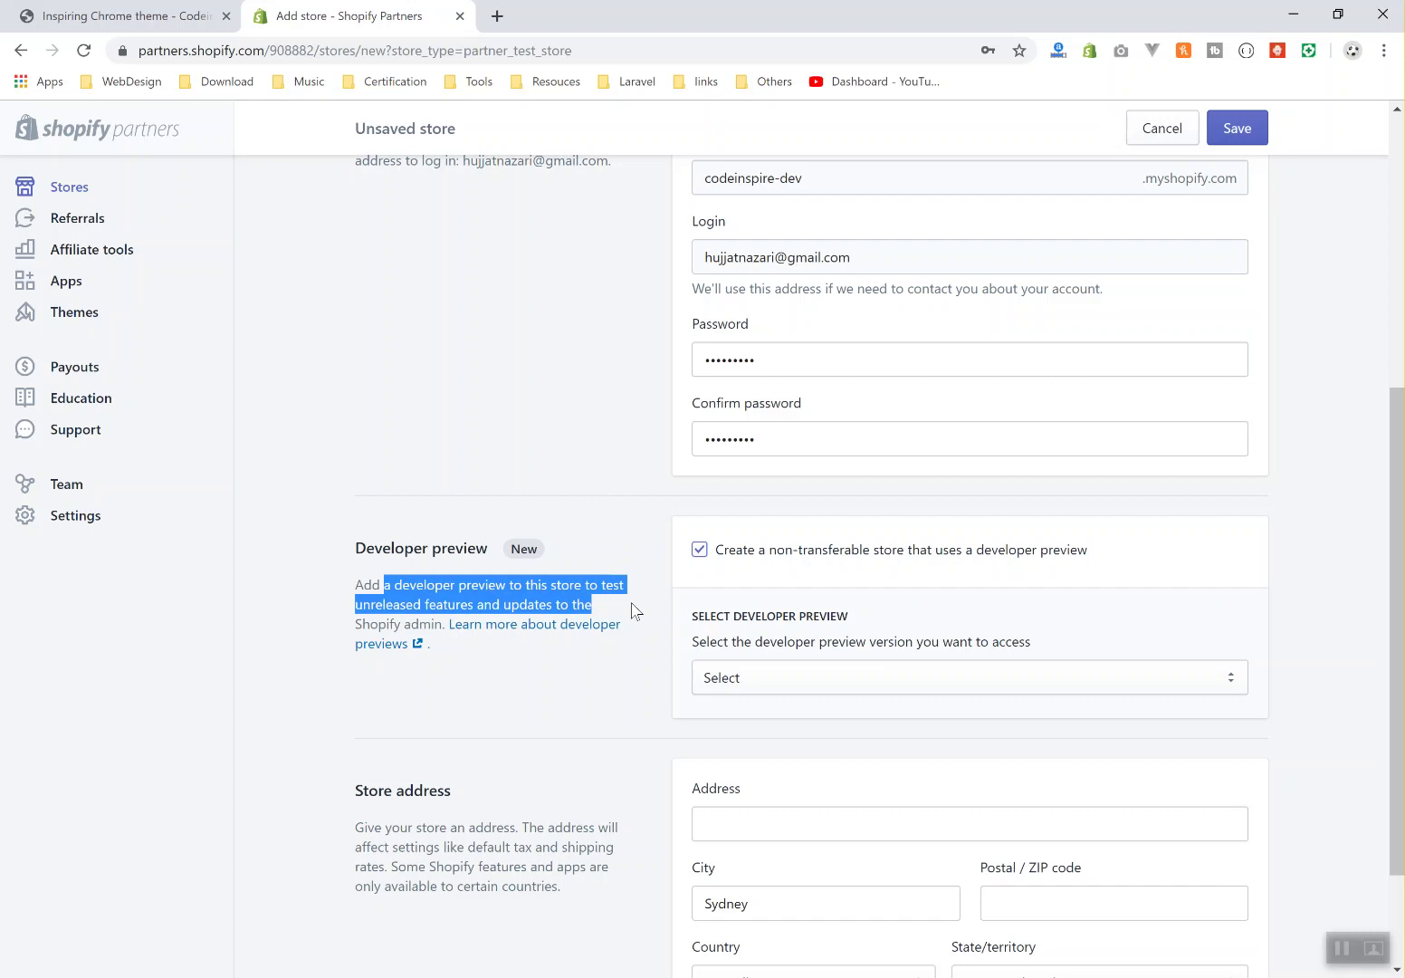
click(768, 555)
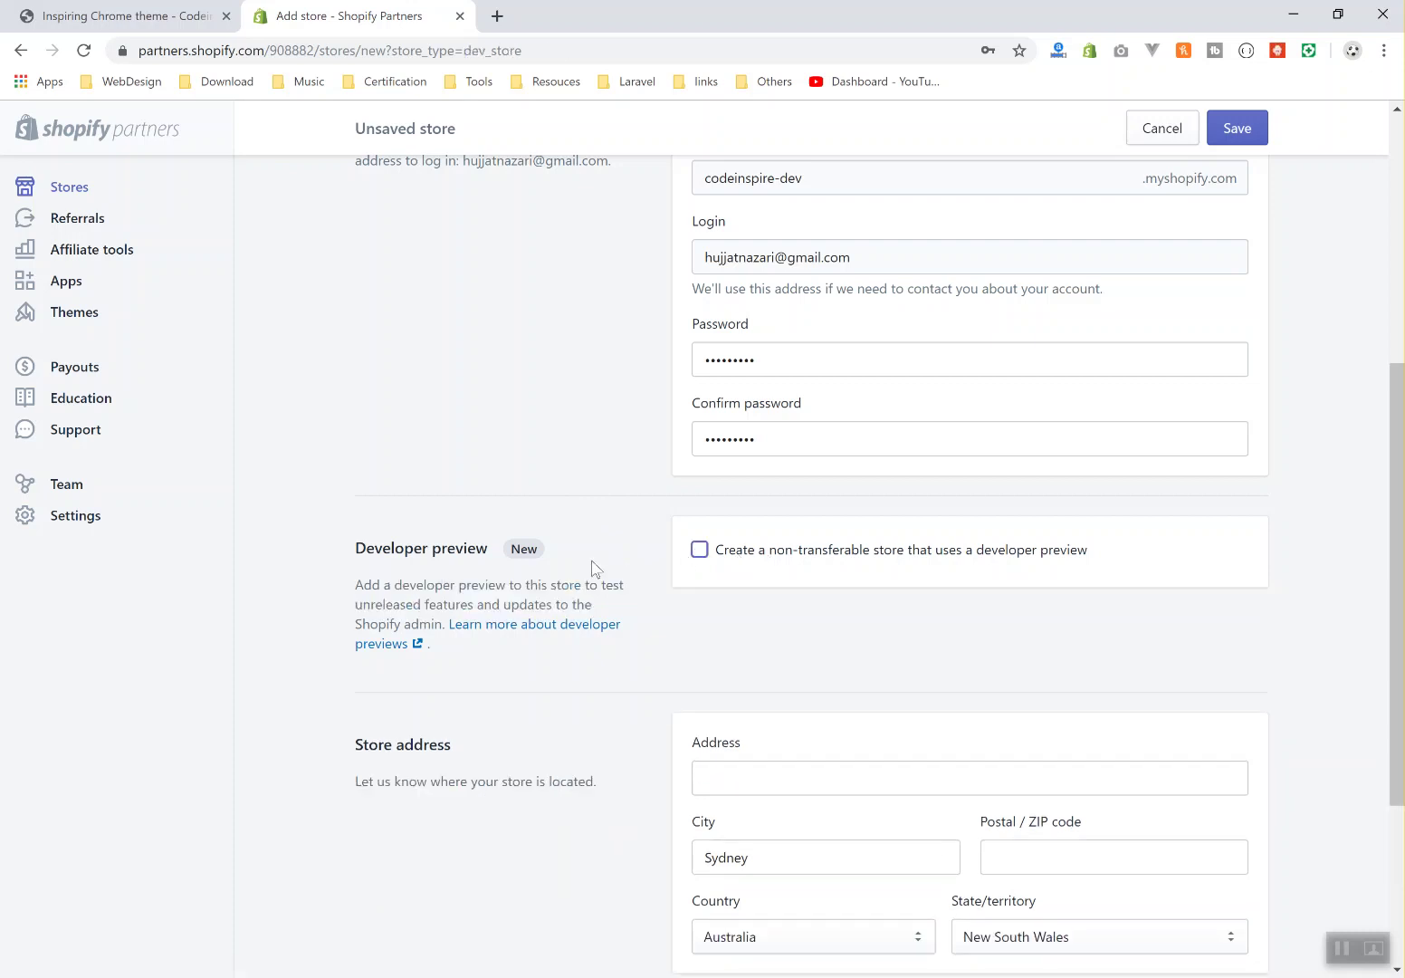
drag(321, 552, 513, 543)
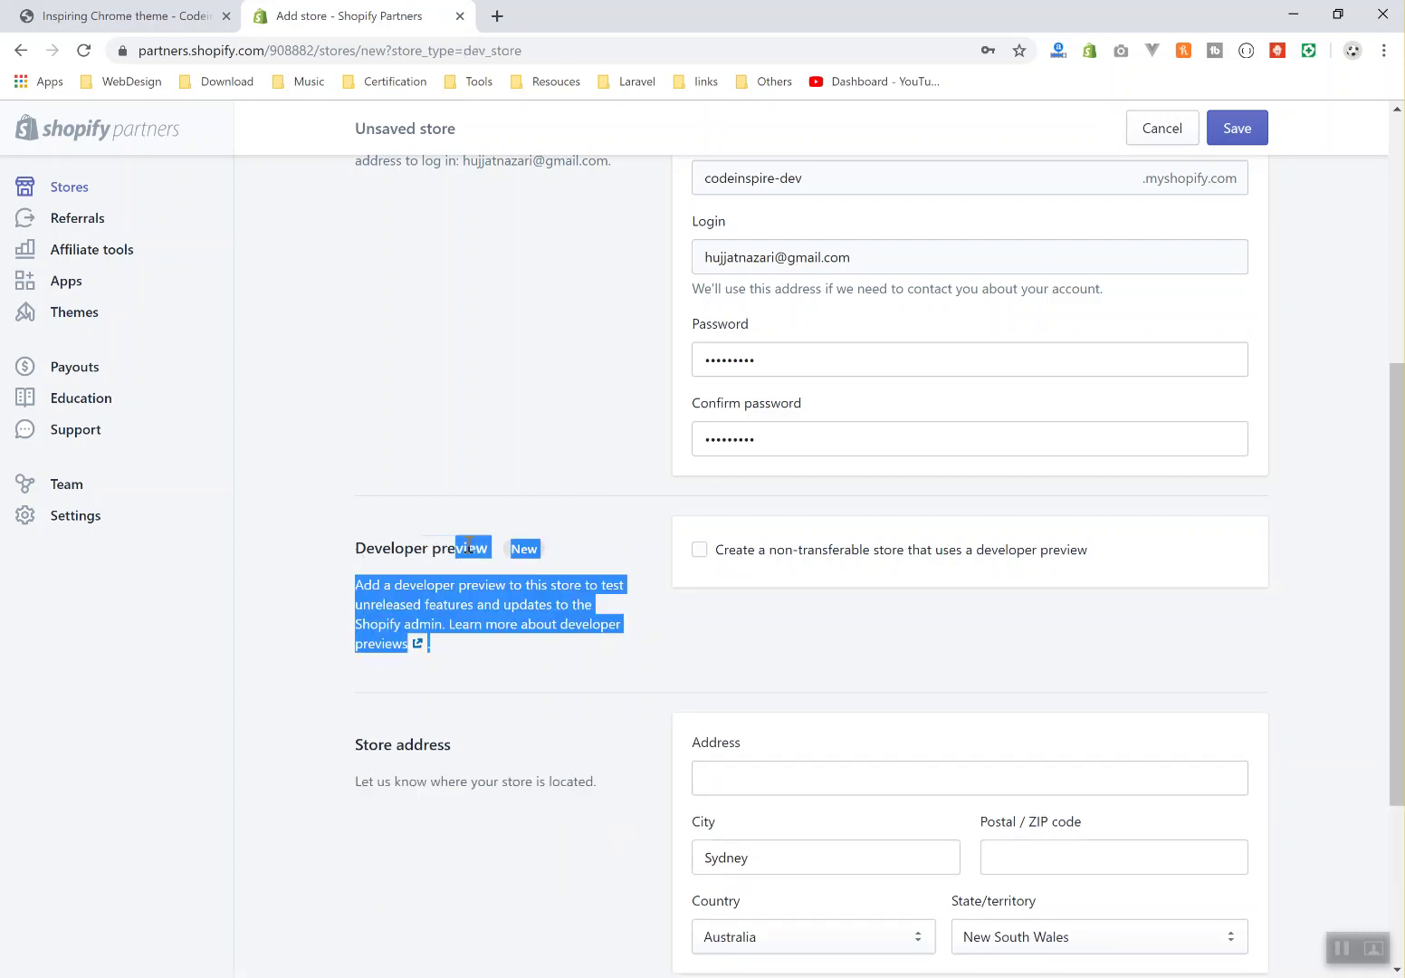
click(517, 413)
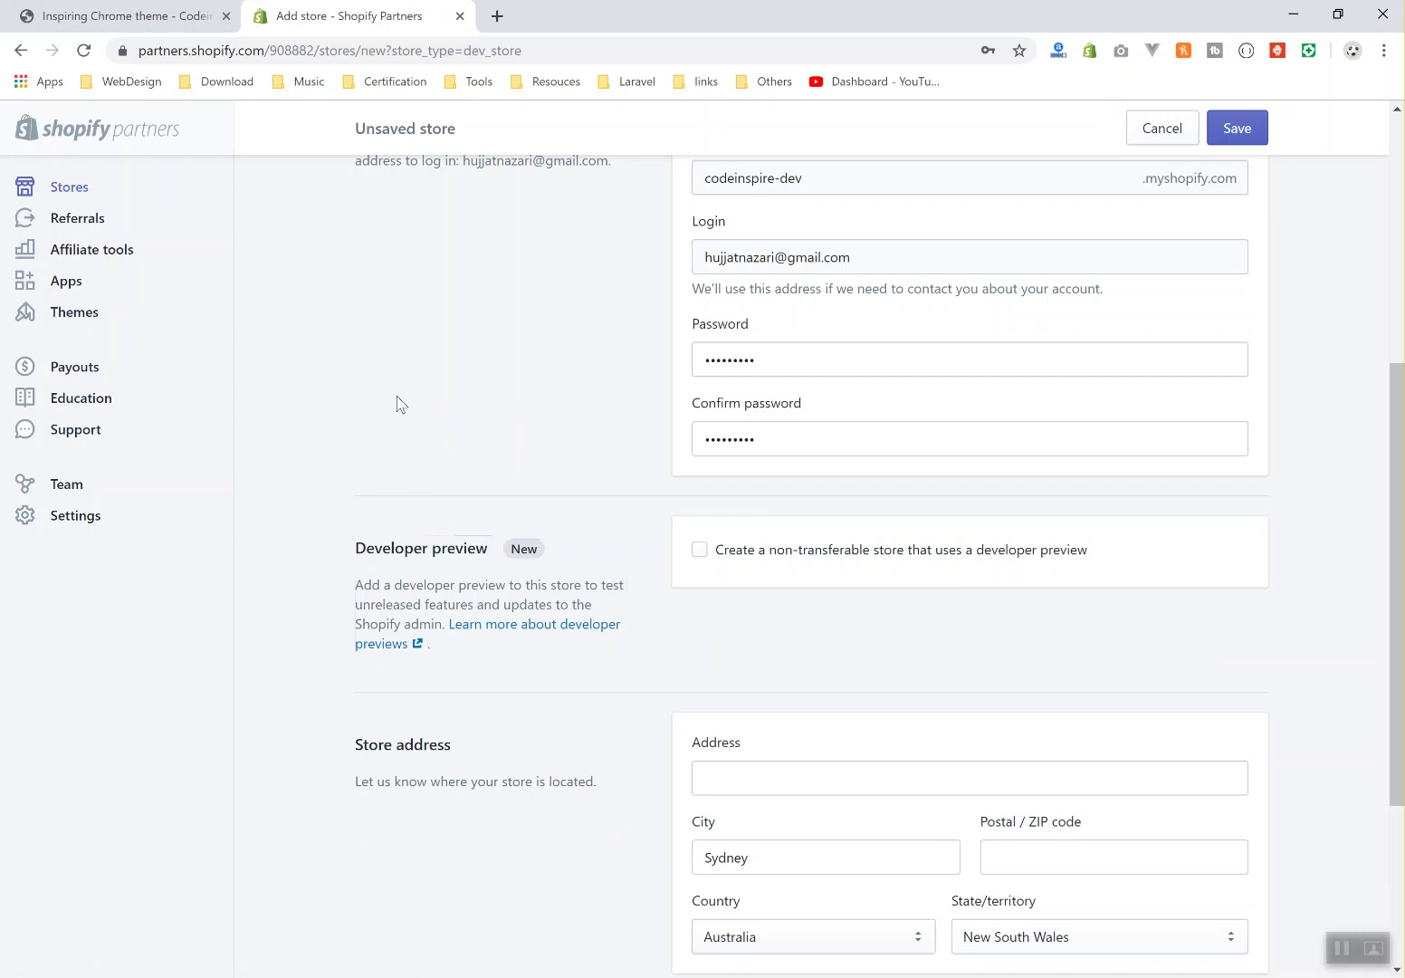
Set the Store purpose to 'Test an app or theme'.
scroll(801, 703, down, 3)
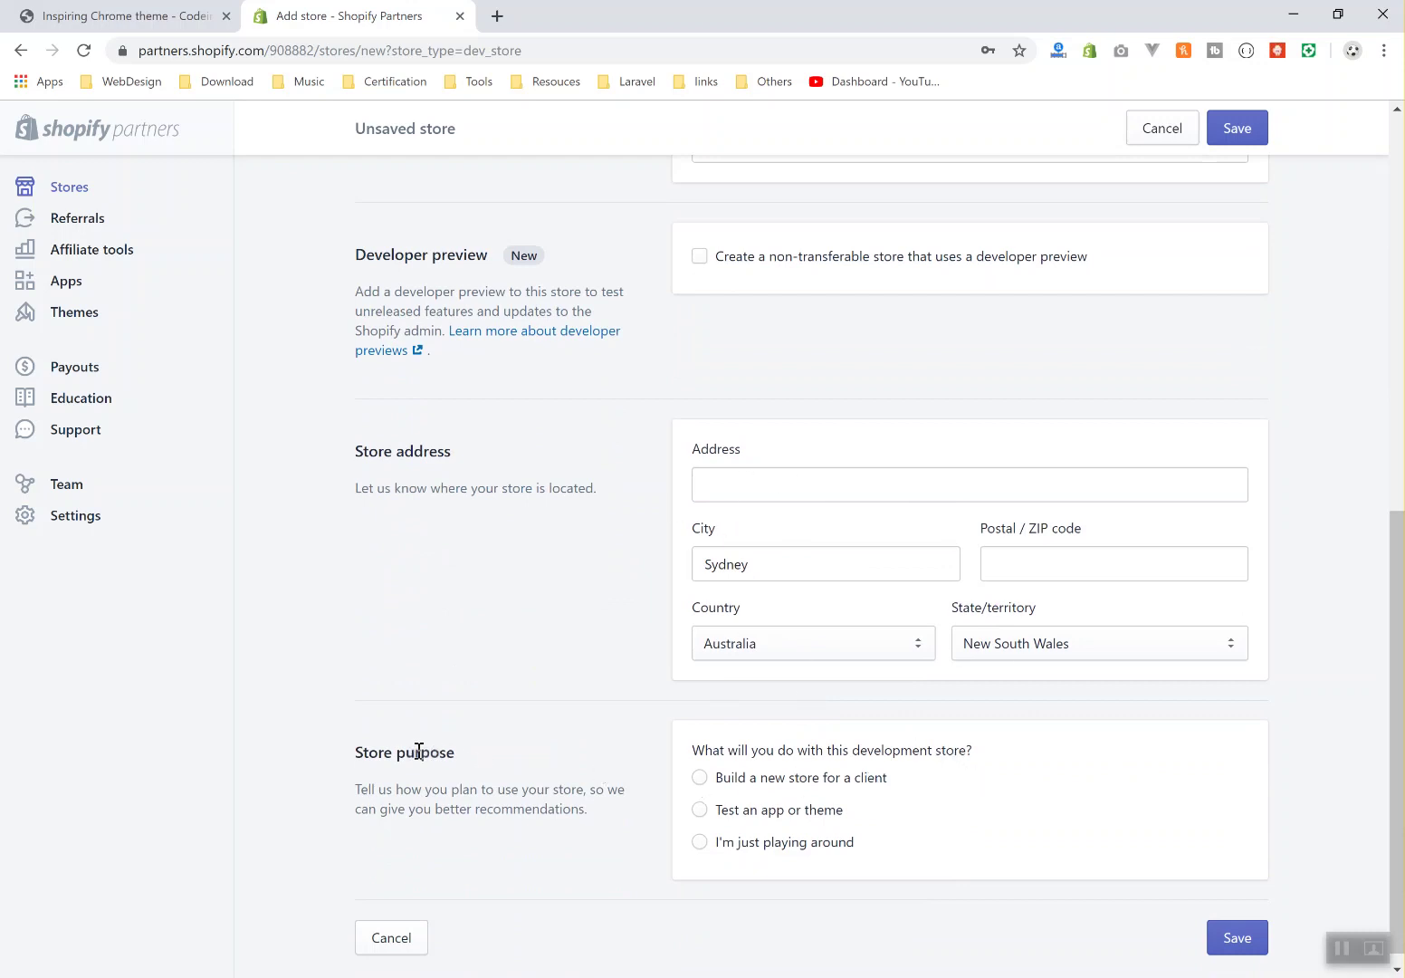
drag(362, 753, 446, 754)
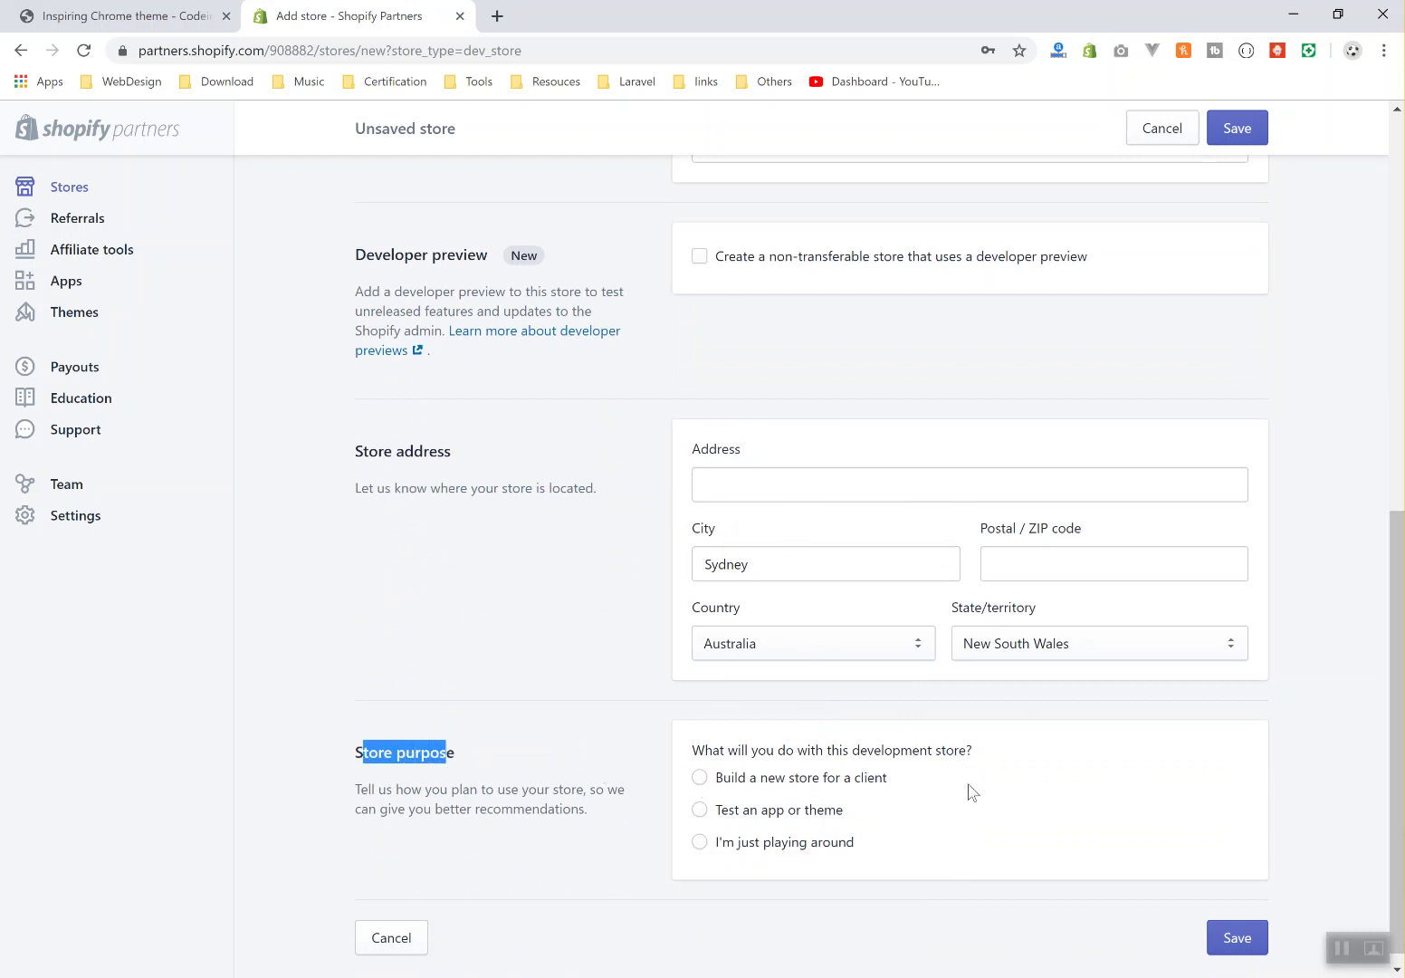
click(700, 812)
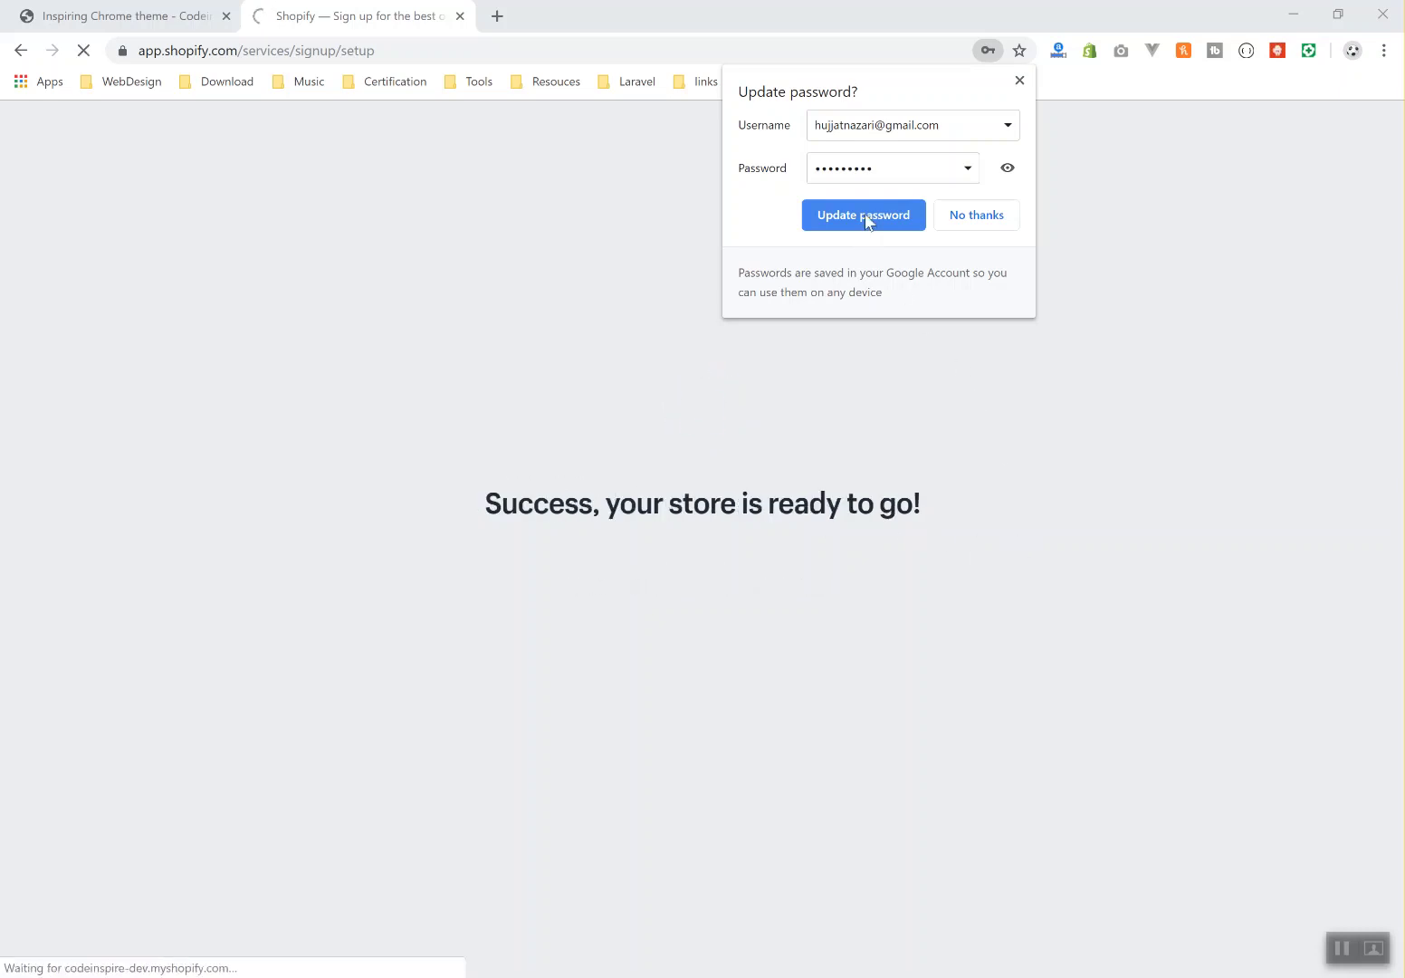
Save the updated password in Chrome so the codeinspire-dev admin loads.
click(1164, 234)
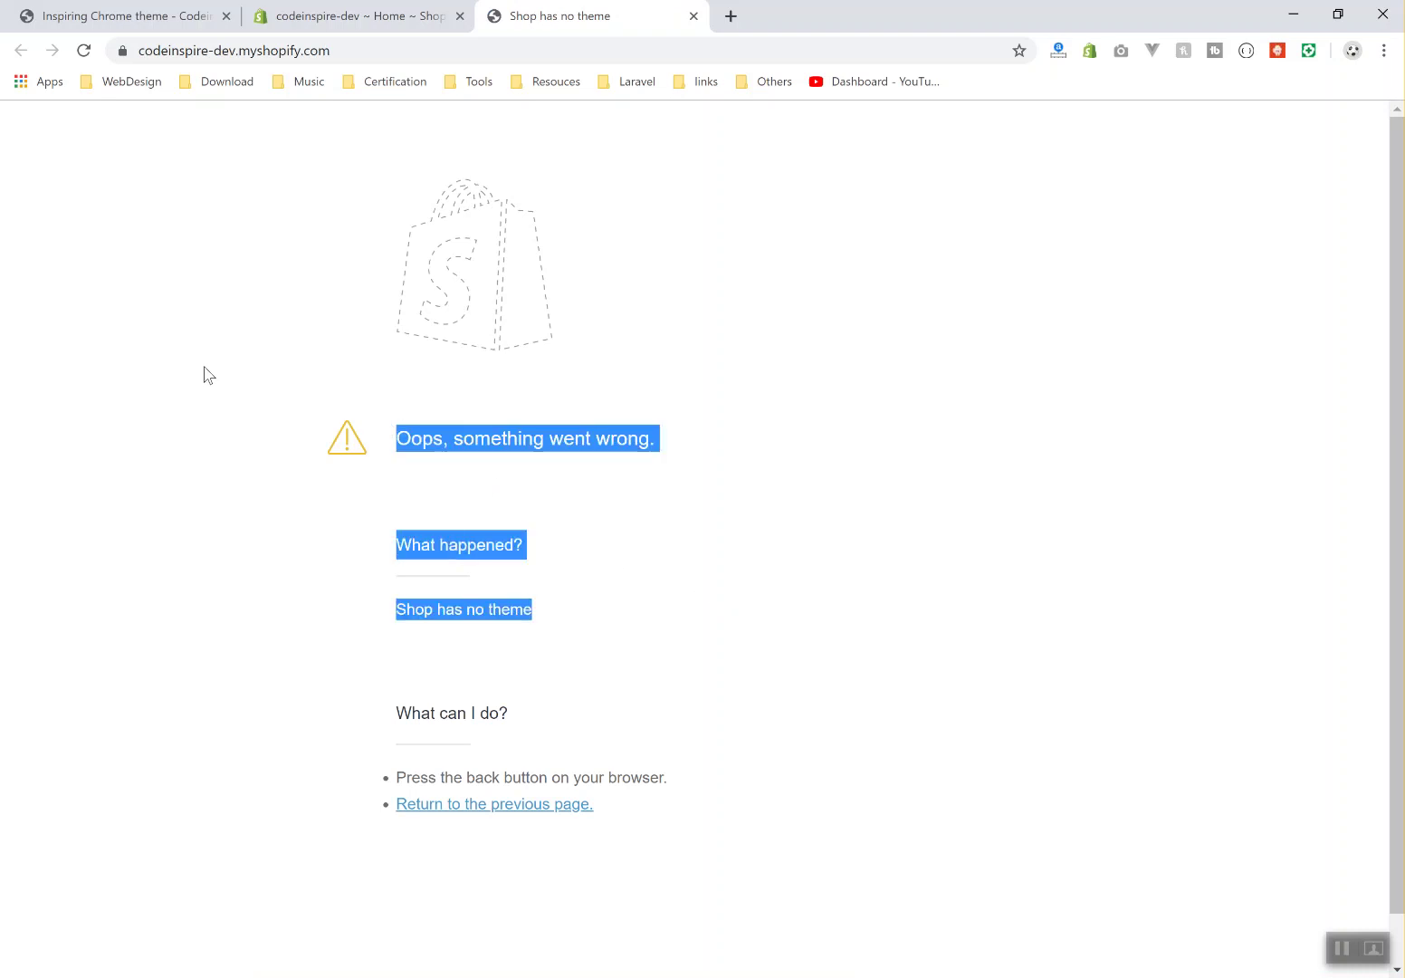
Review the 'Shop has no theme' storefront error, then return to the admin Home tab.
click(761, 619)
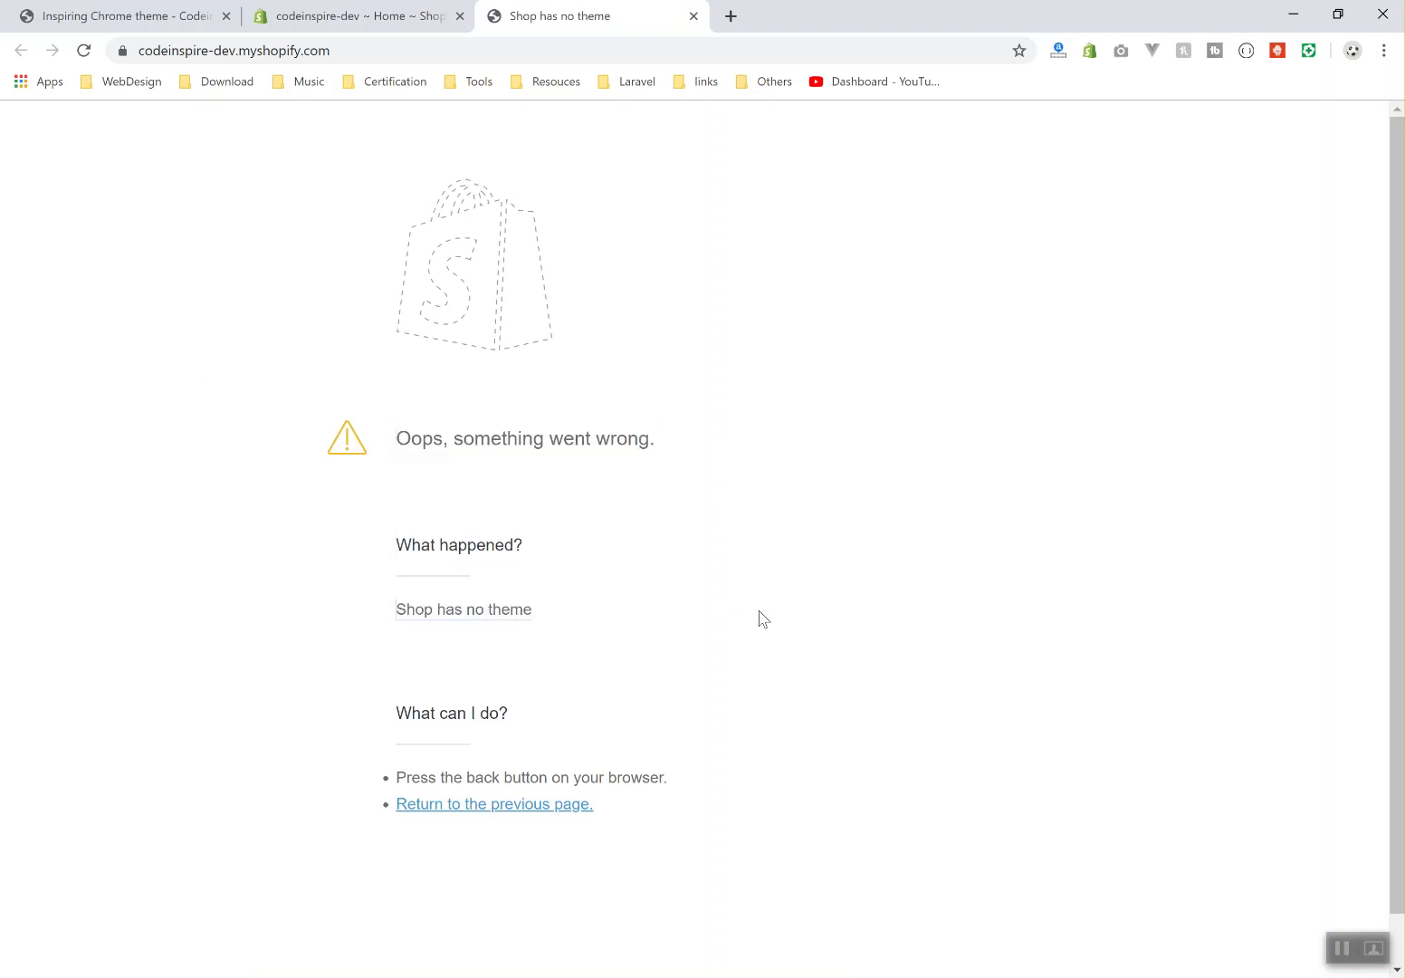
drag(149, 47, 241, 51)
click(239, 50)
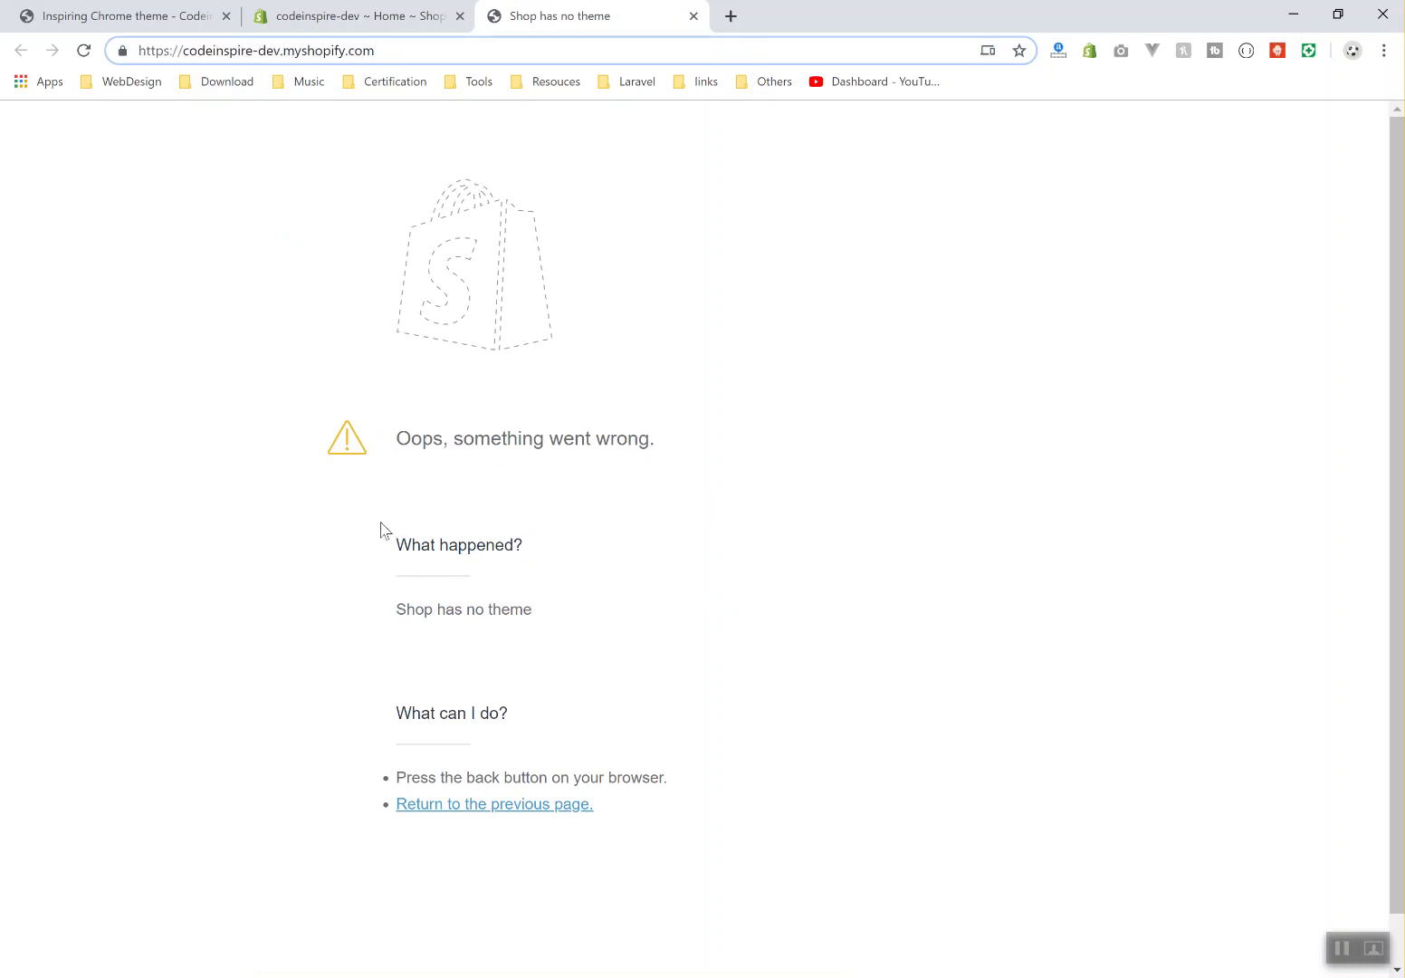
drag(389, 416, 662, 624)
click(387, 13)
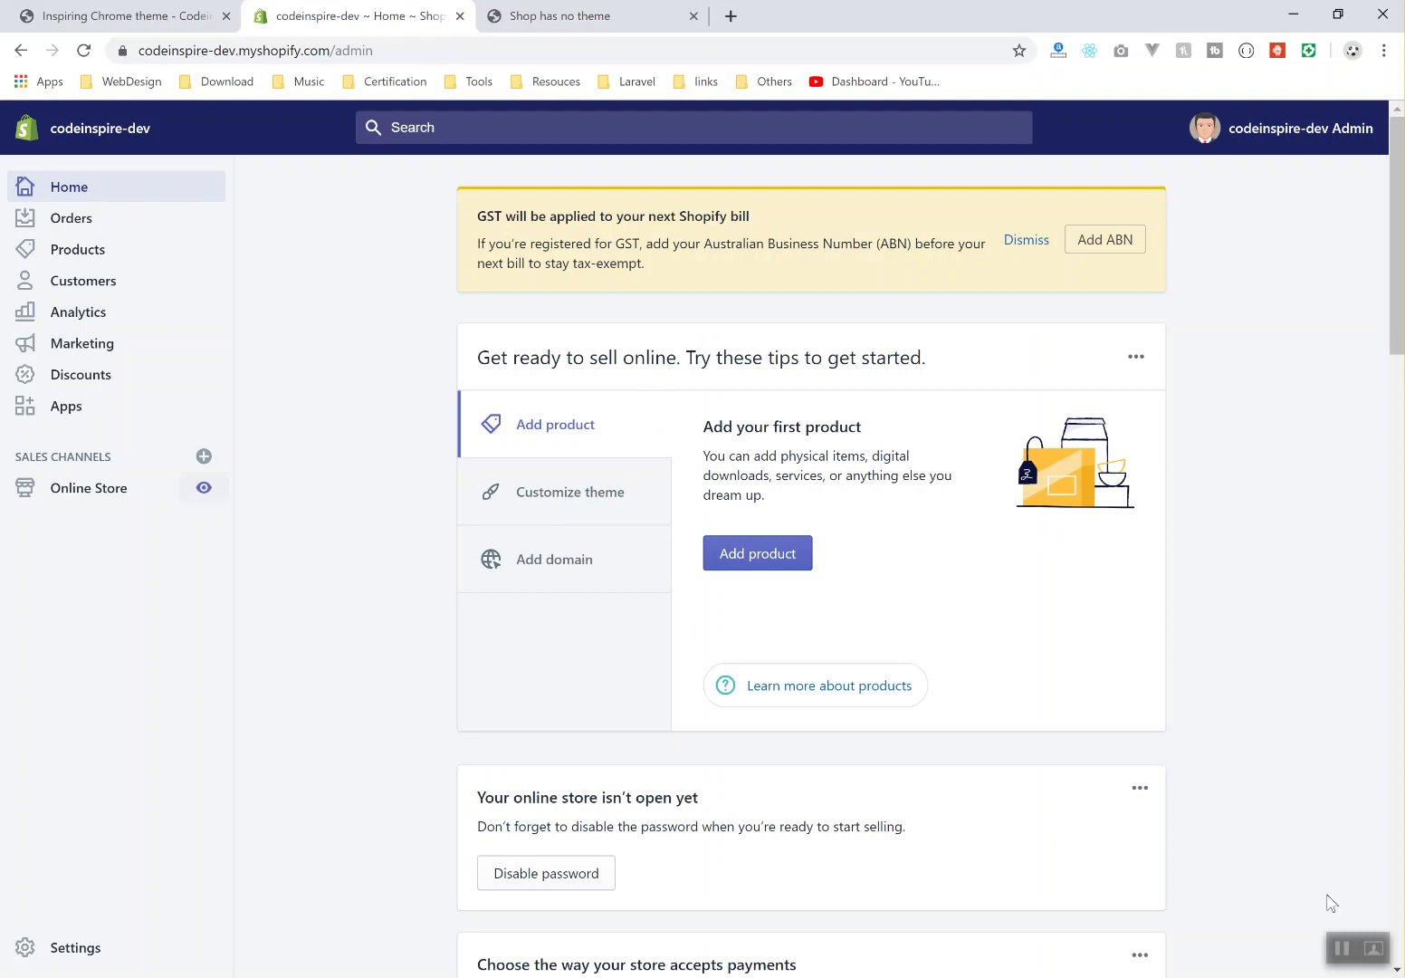
Reload the storefront to see the default theme's Image with text overlay banner, then select its URL.
click(562, 15)
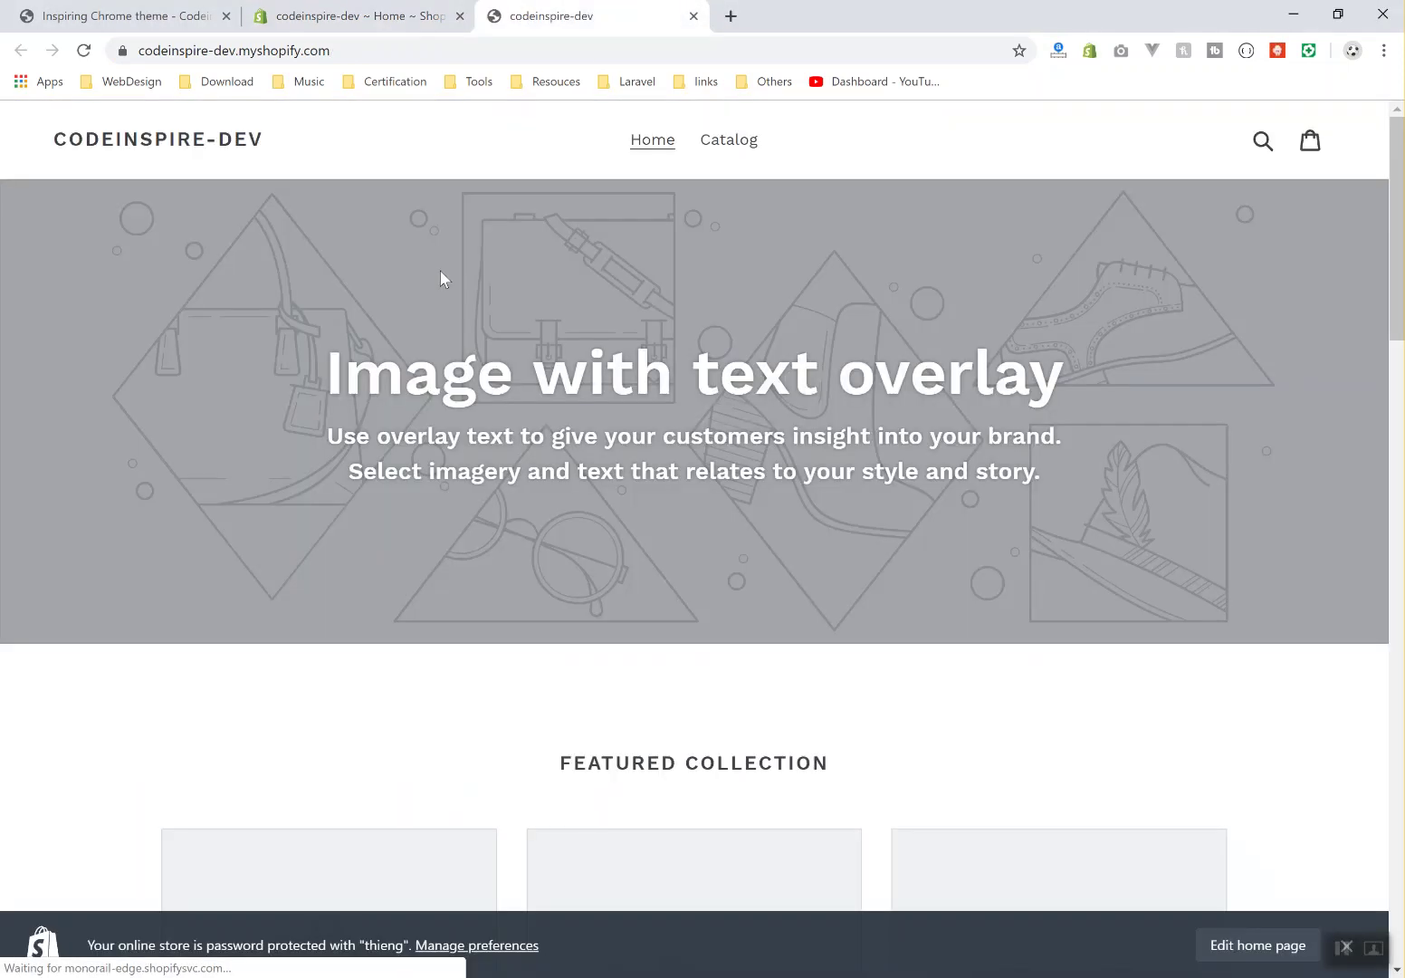
drag(392, 289, 1026, 512)
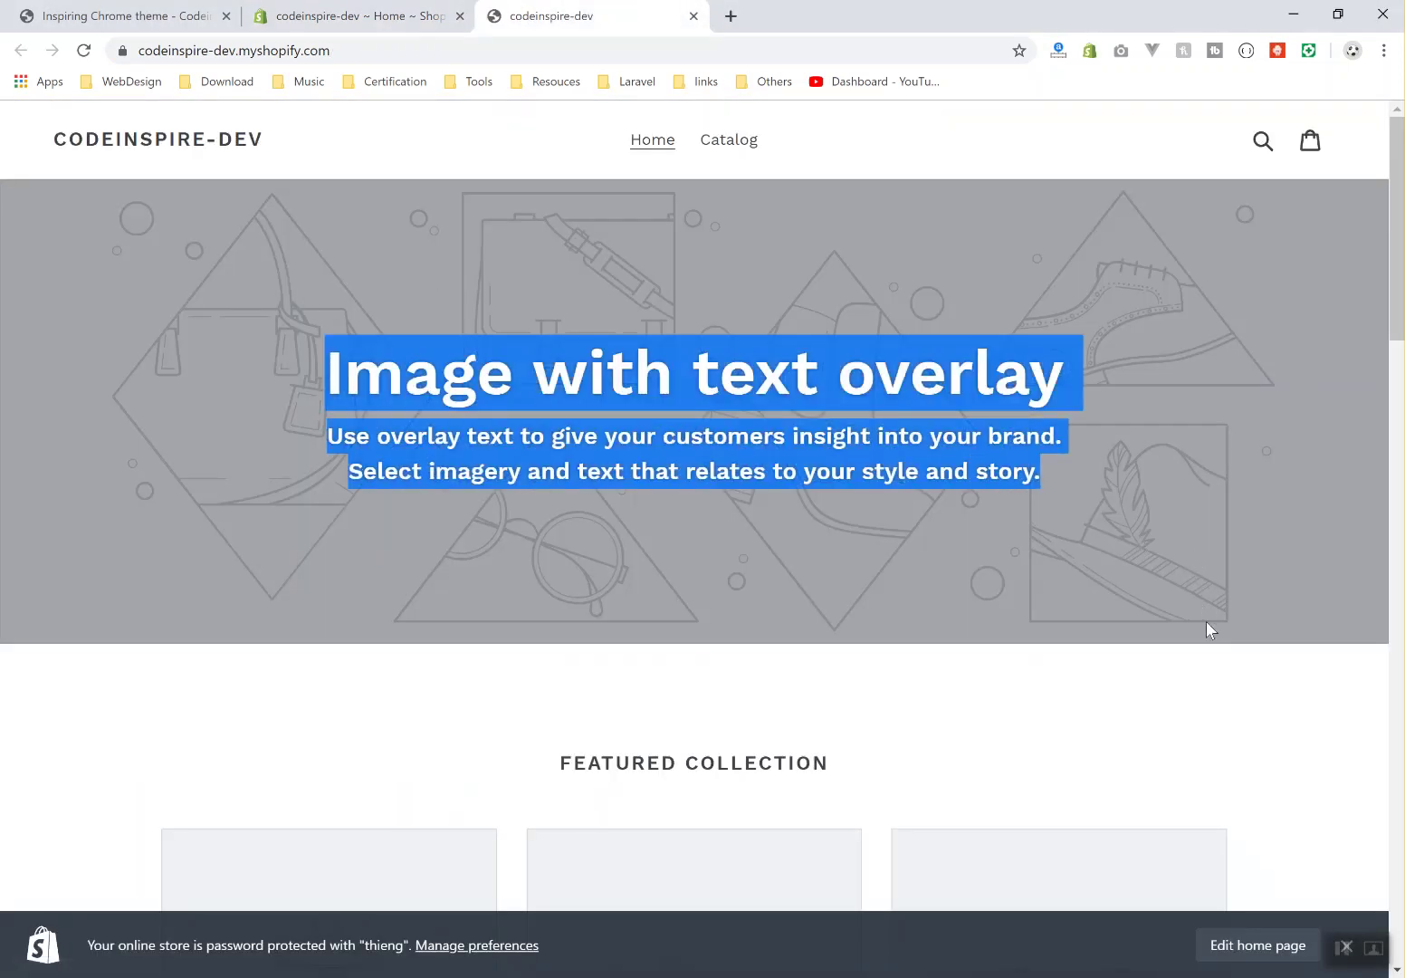
click(1206, 596)
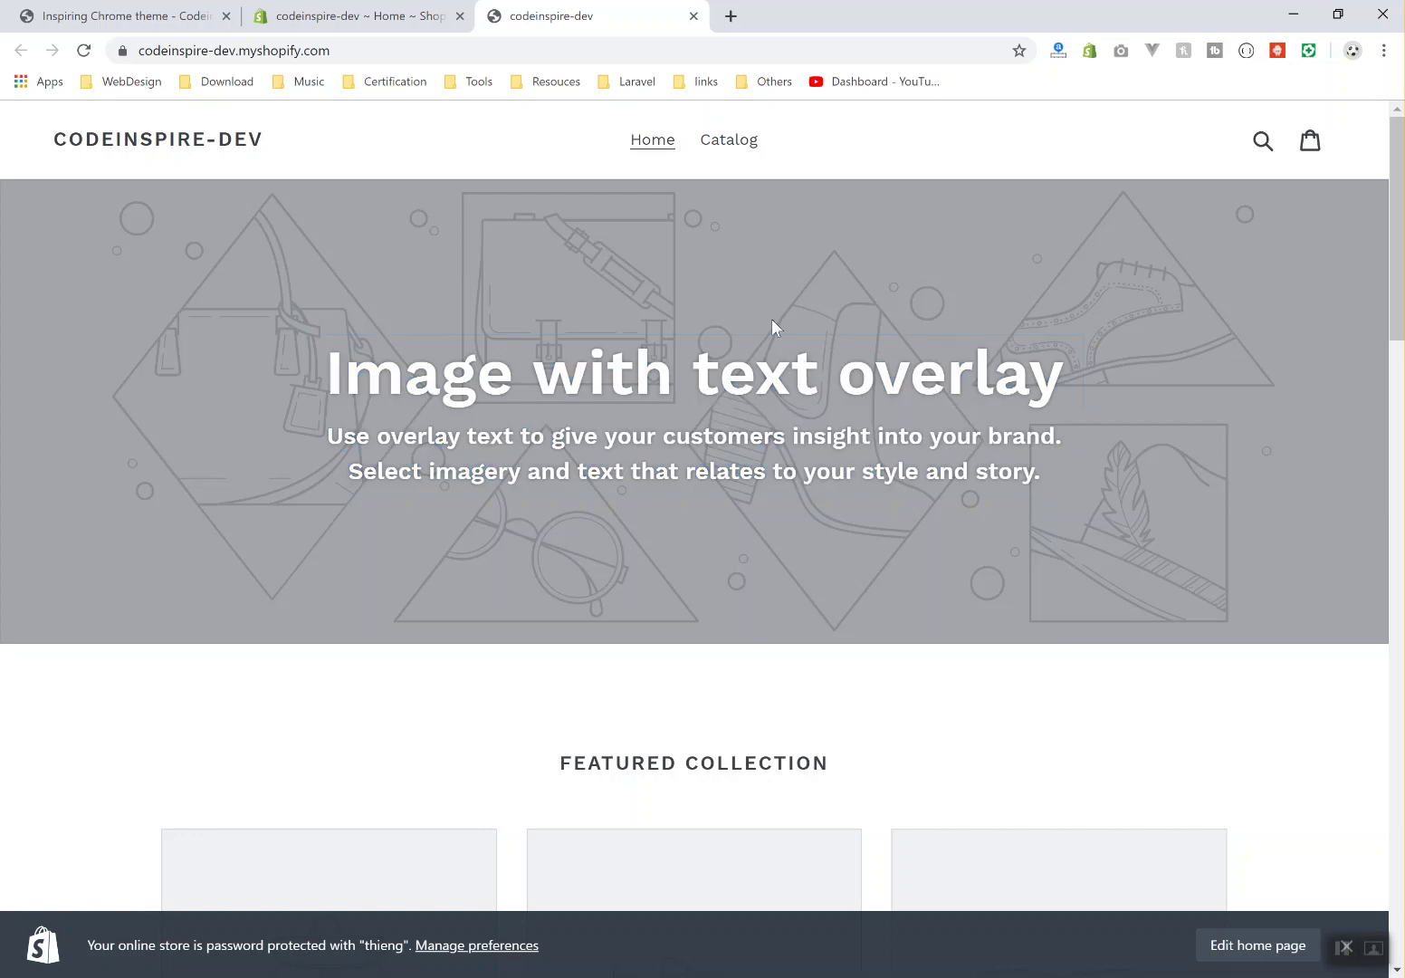
scroll(540, 464, down, 20)
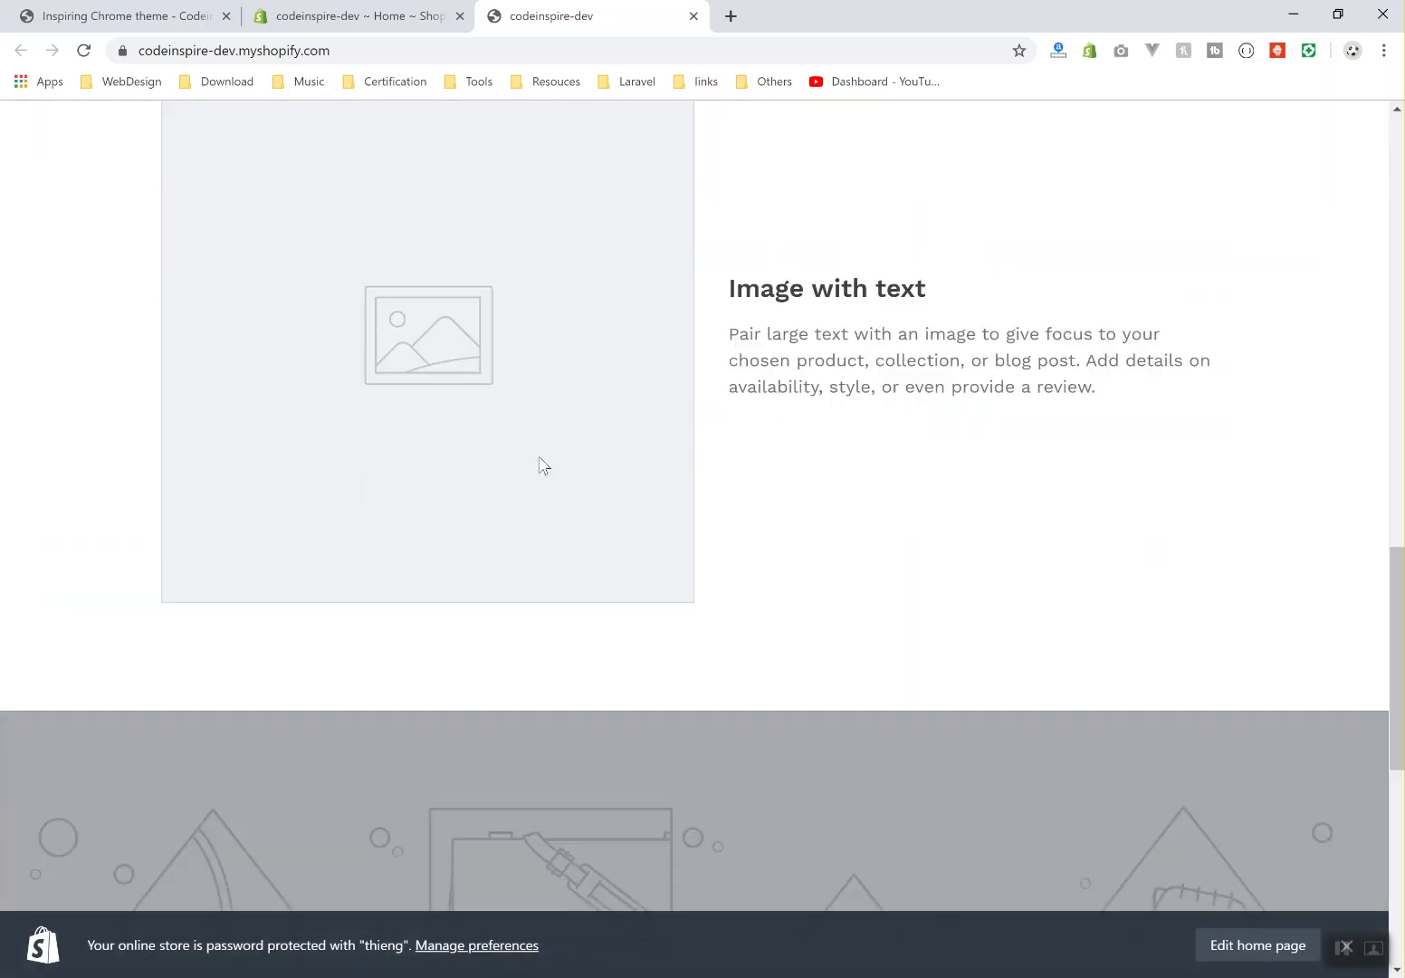
scroll(540, 458, up, 20)
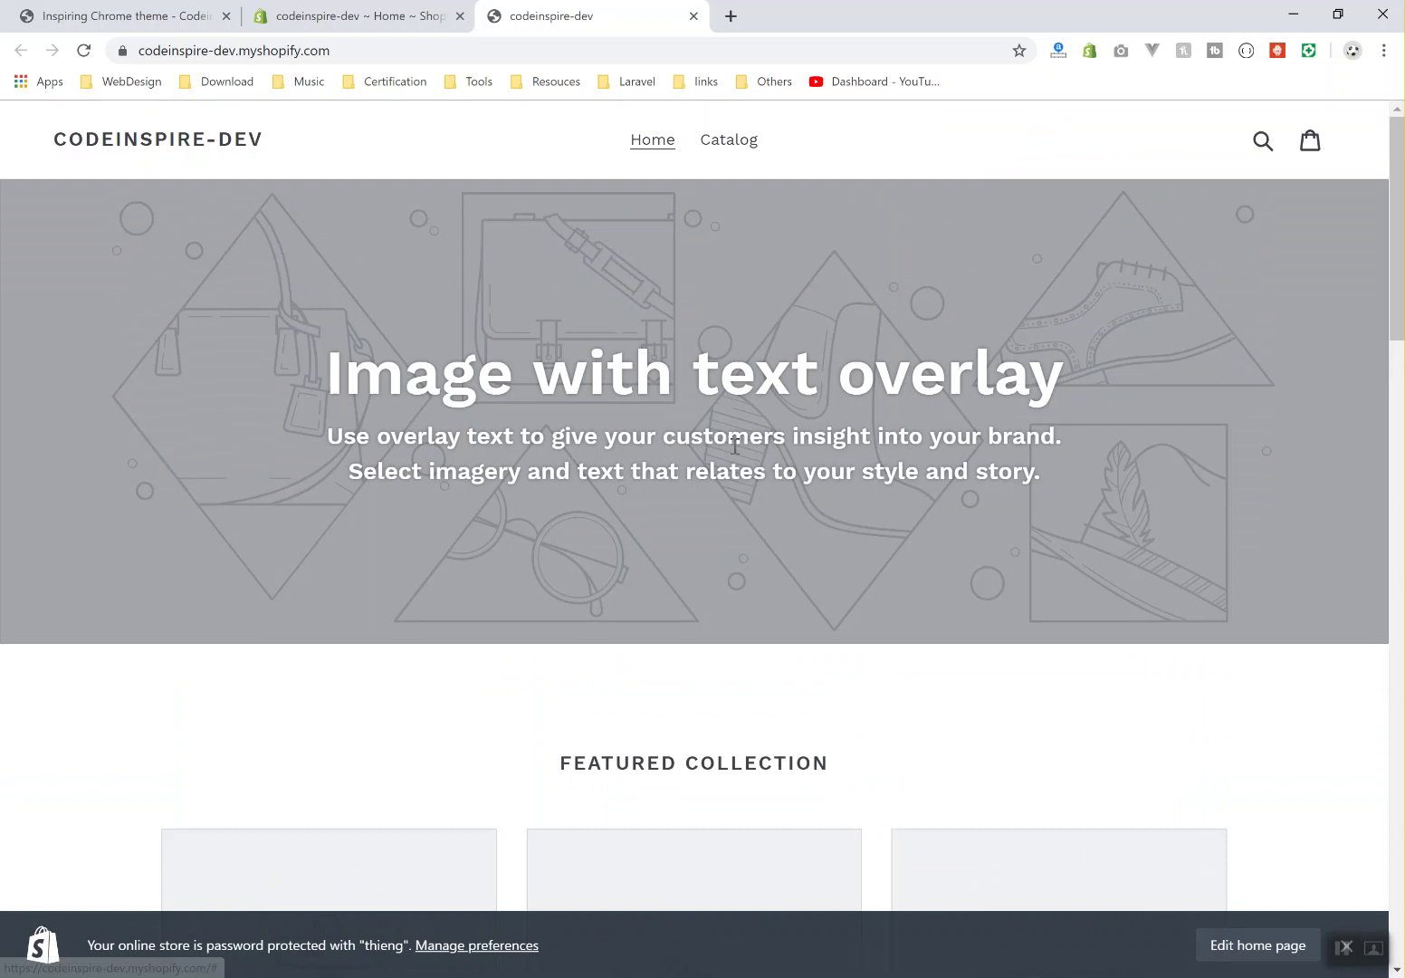
double_click(356, 54)
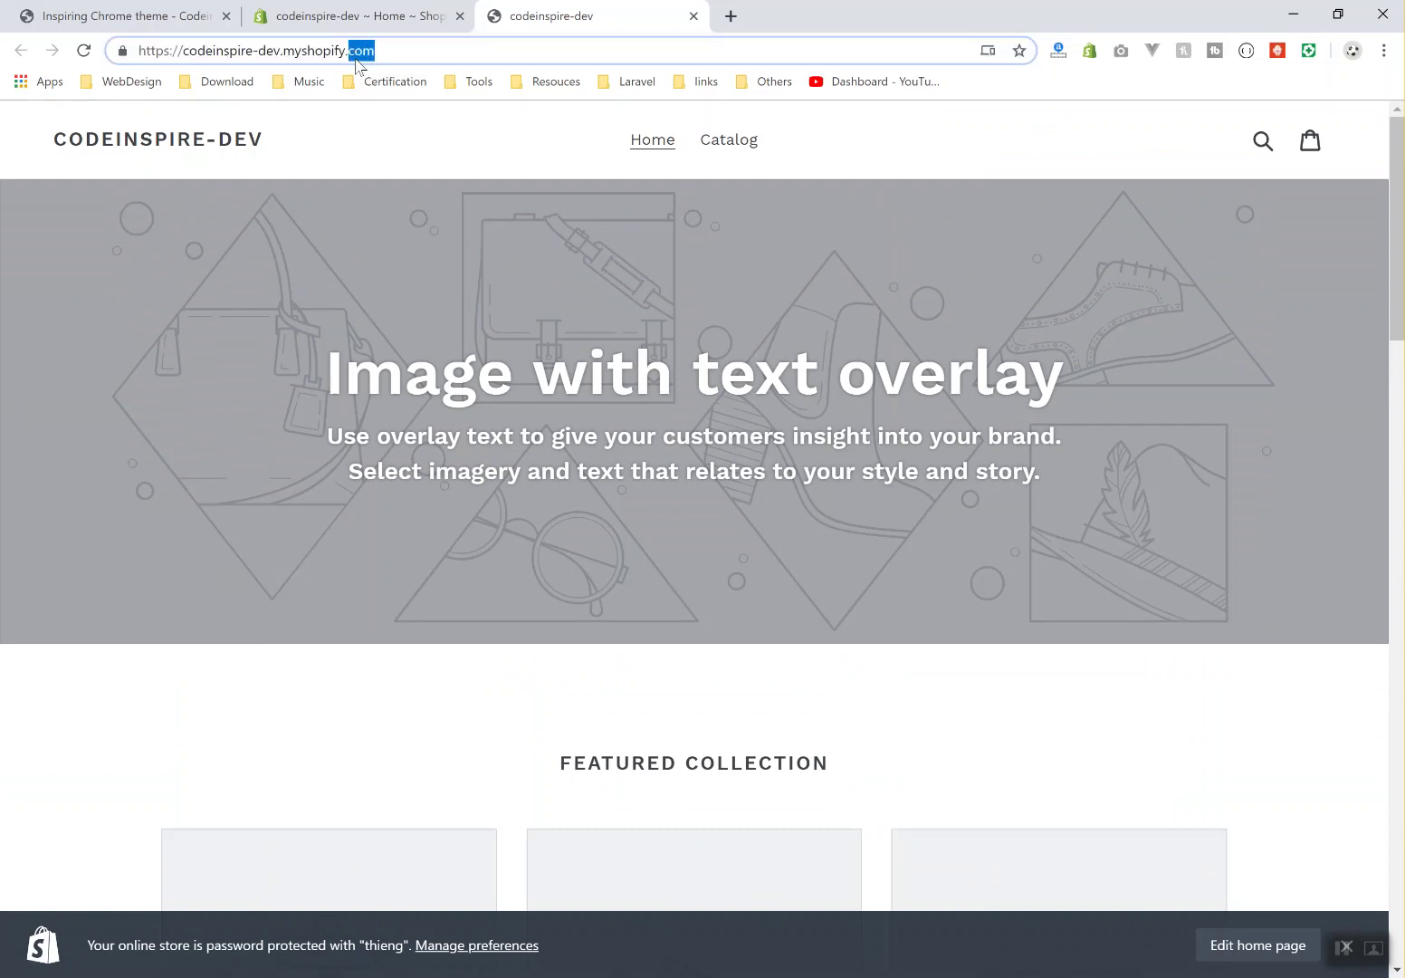
triple_click(404, 45)
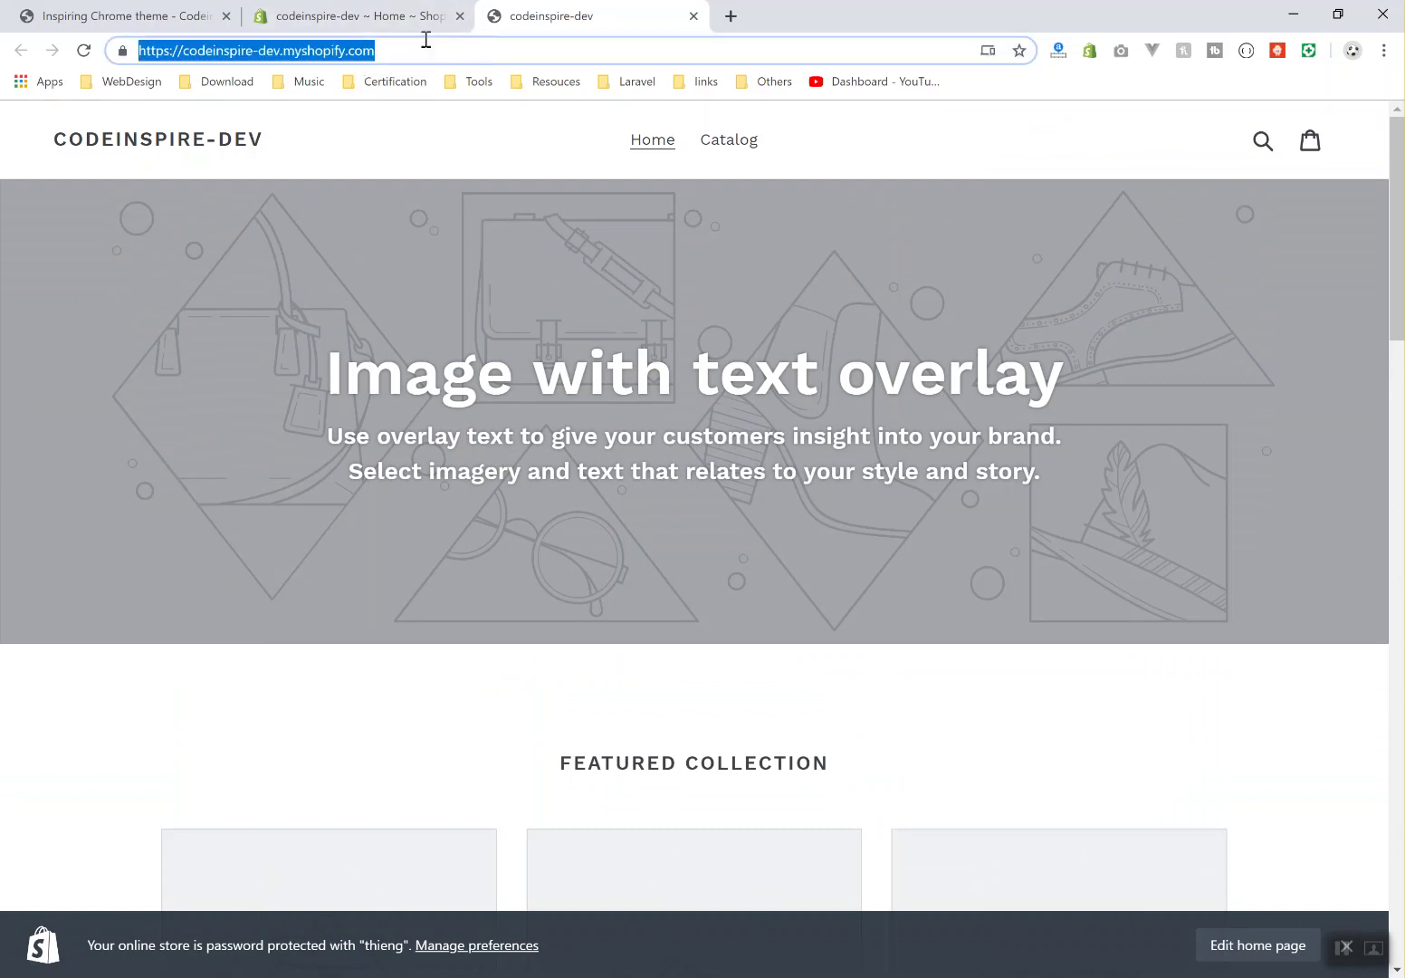
Go to Online Store > Preferences in the admin sidebar.
click(394, 26)
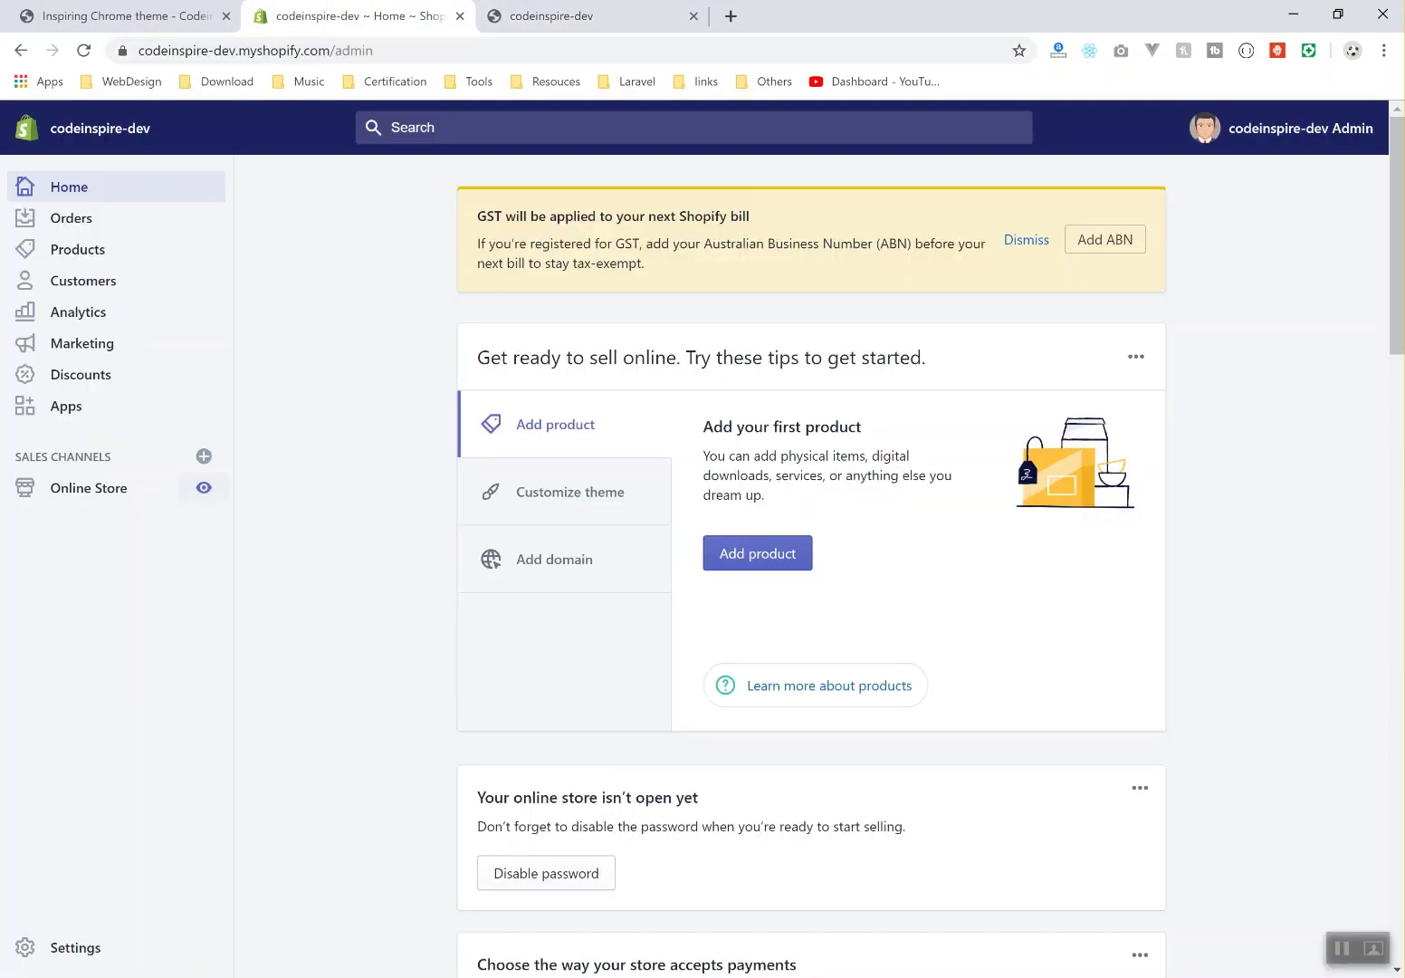
click(102, 489)
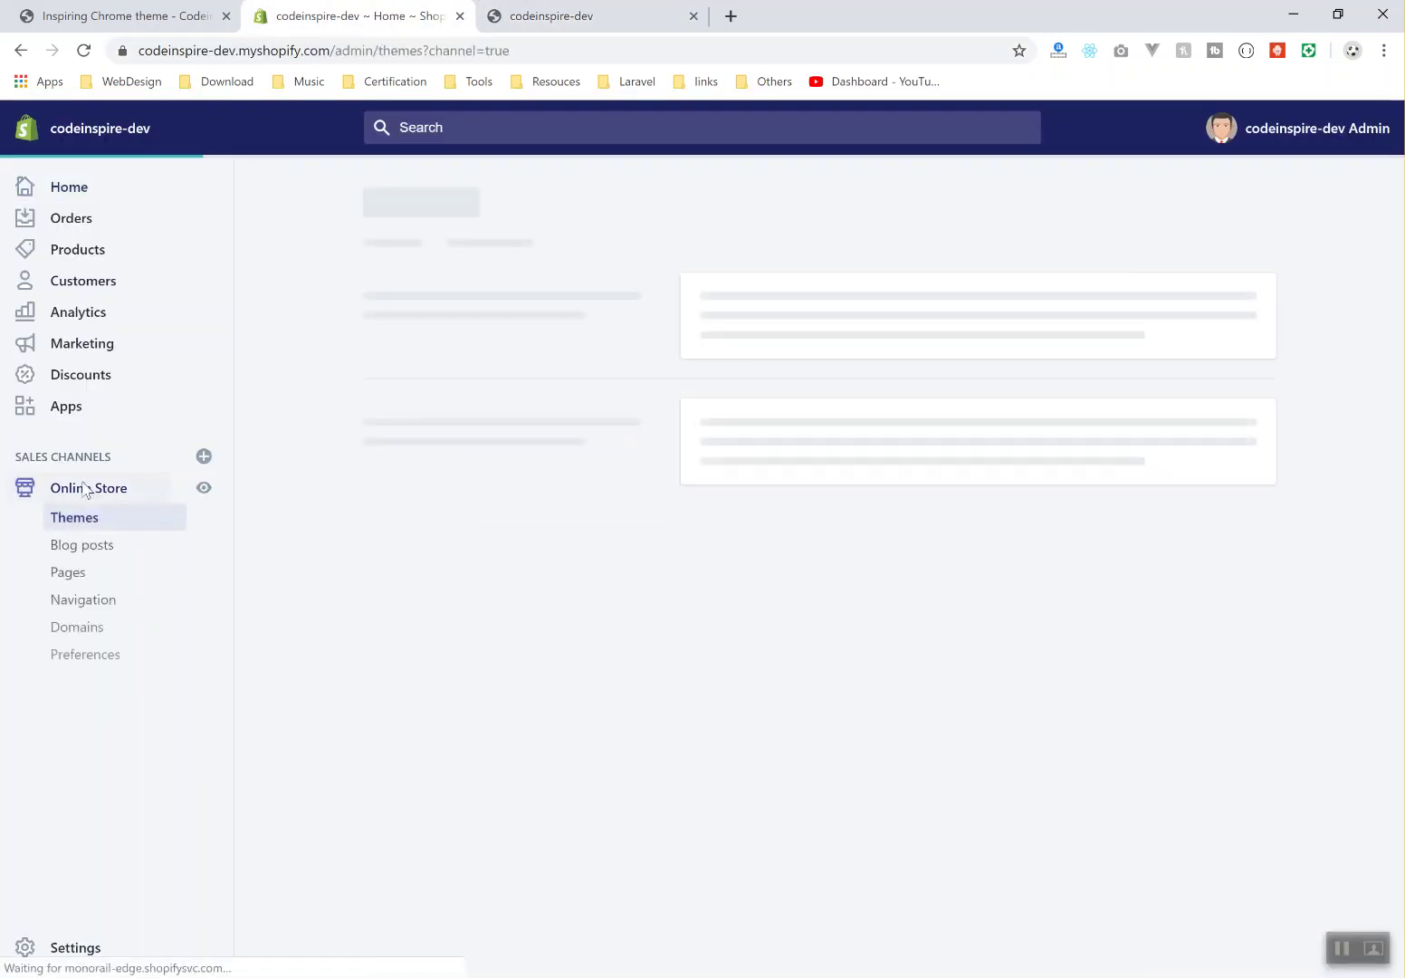
click(116, 668)
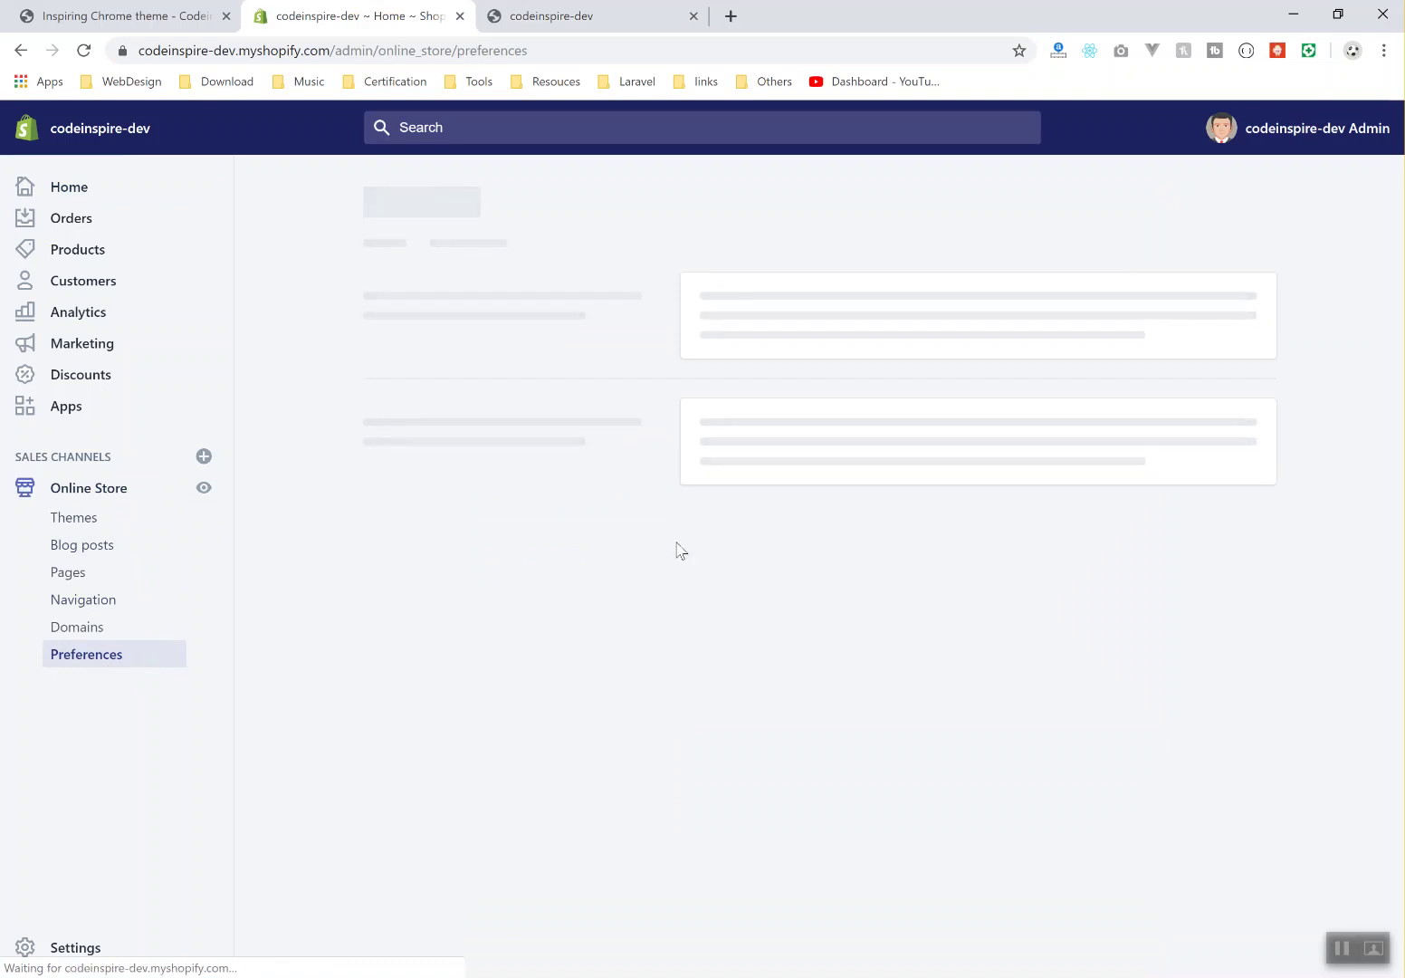
Highlight the storefront banner heading and paragraph, switching between the storefront and admin tabs.
key(ctrl+Tab)
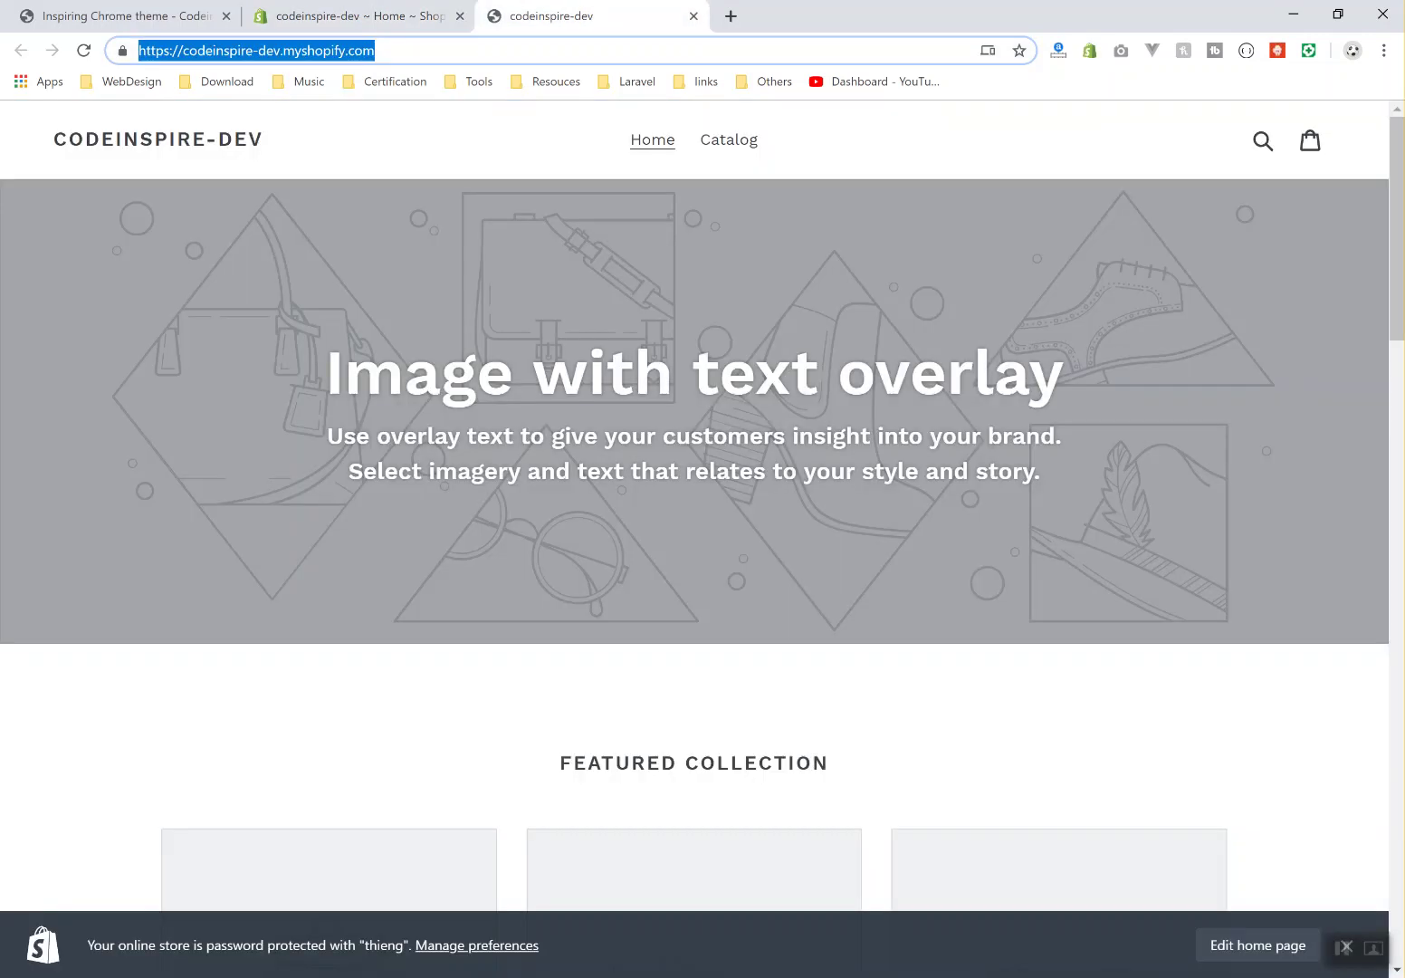
drag(296, 342, 1157, 554)
click(1158, 548)
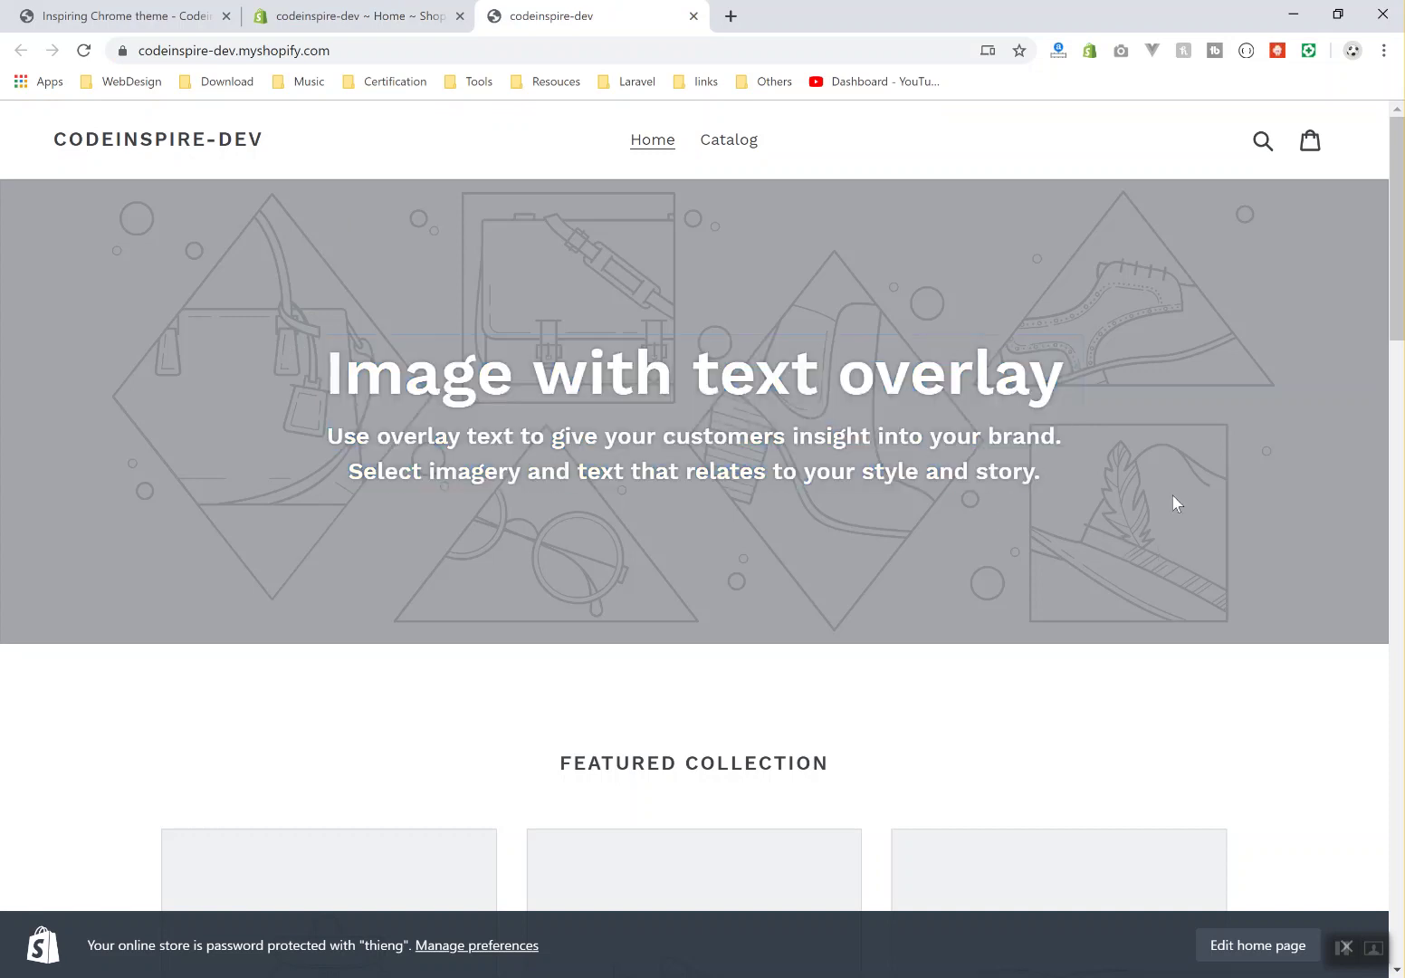
drag(1103, 478, 266, 305)
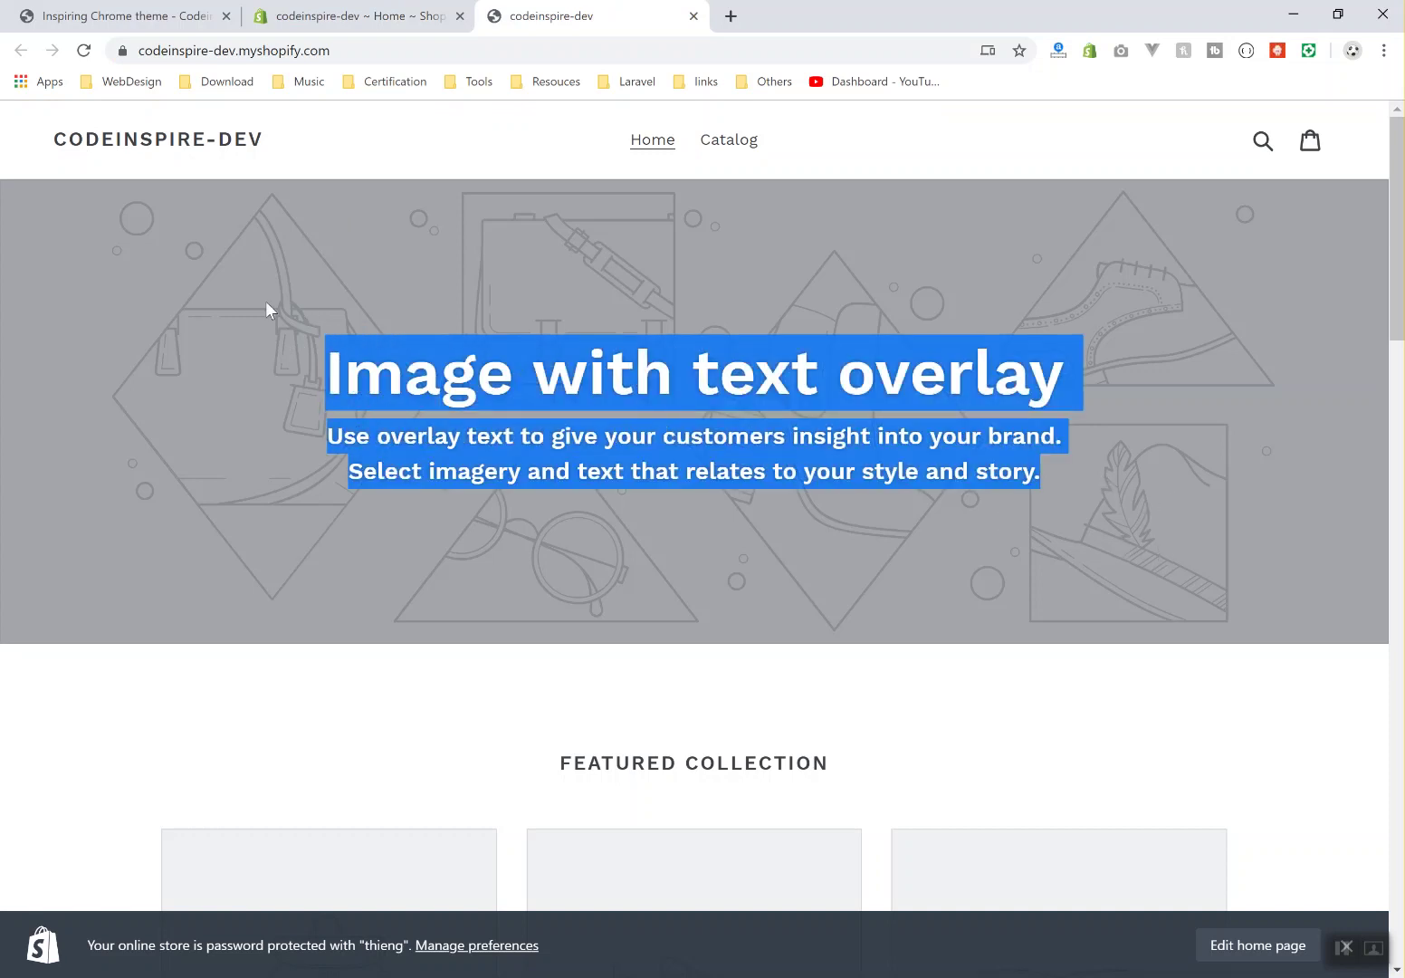
click(327, 522)
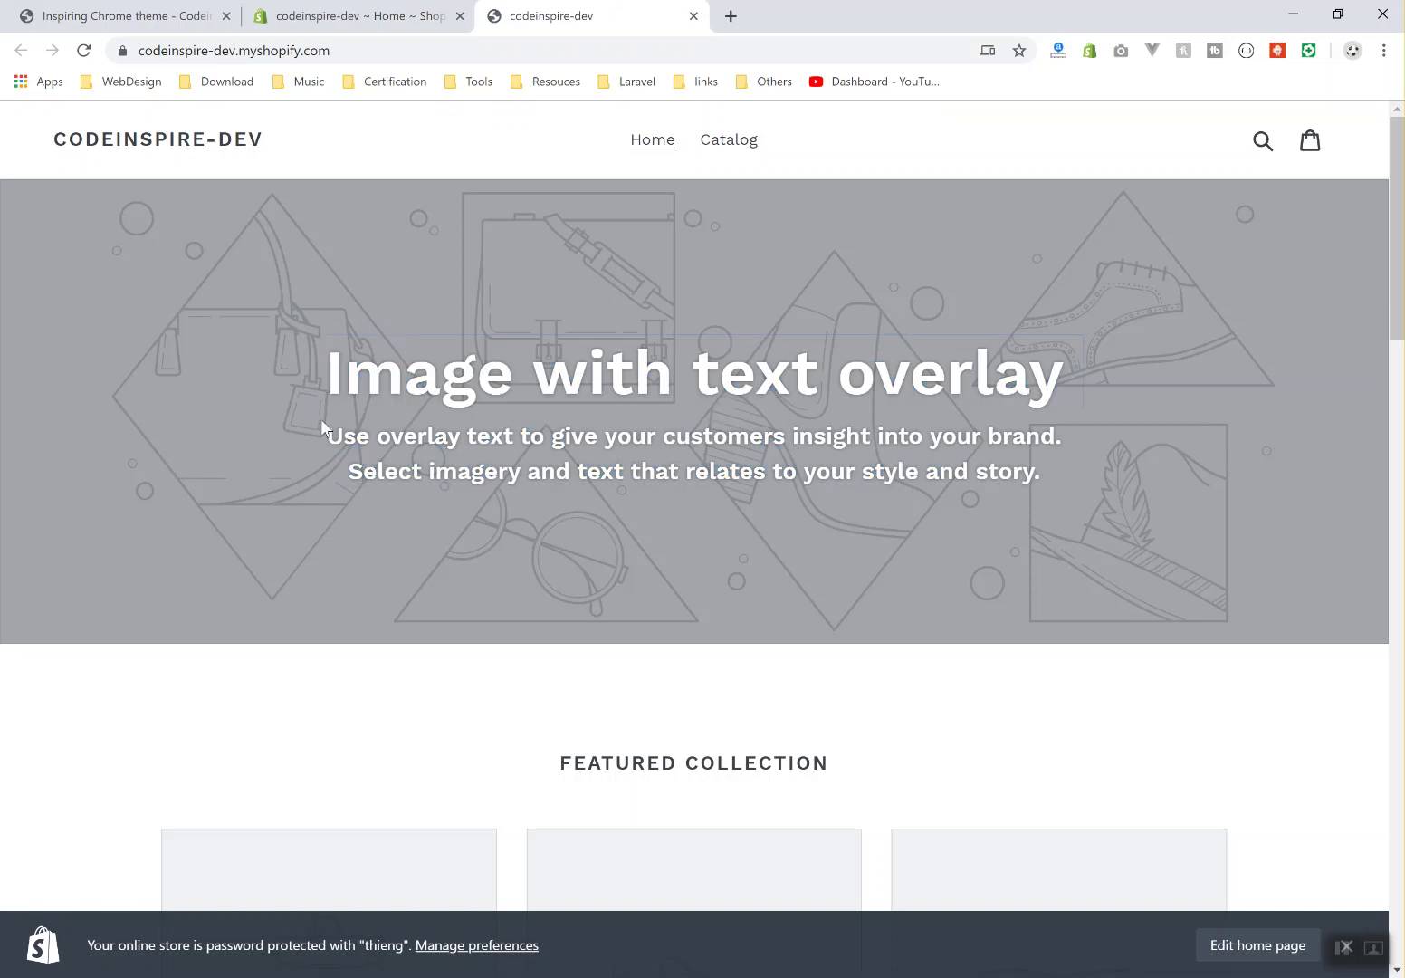
drag(320, 418, 1060, 556)
click(904, 534)
click(368, 22)
key(ctrl+Tab)
drag(318, 271, 1258, 643)
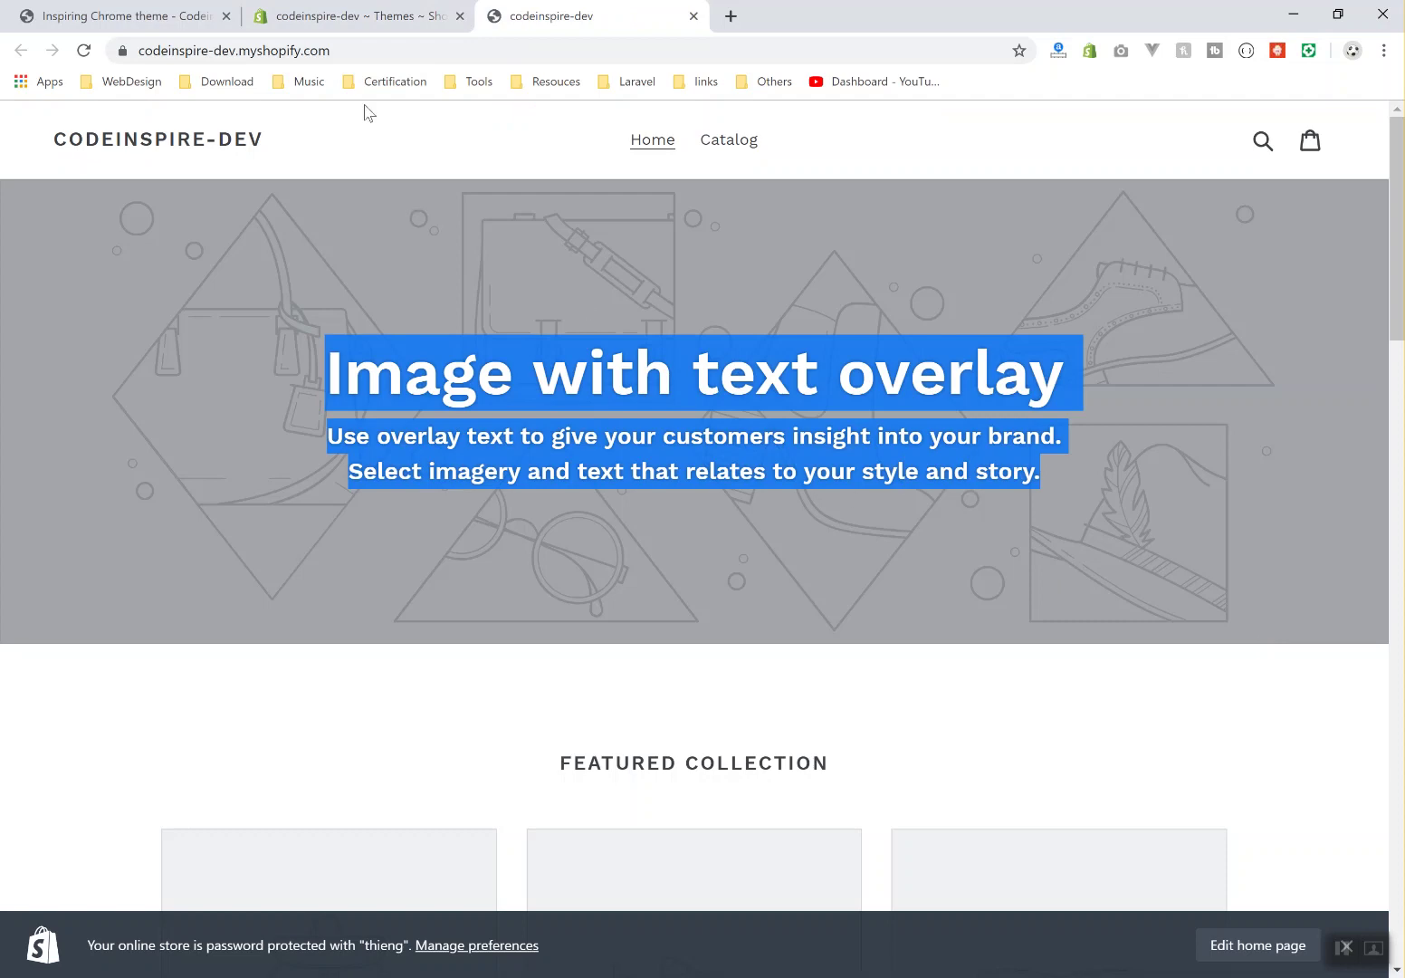
click(367, 20)
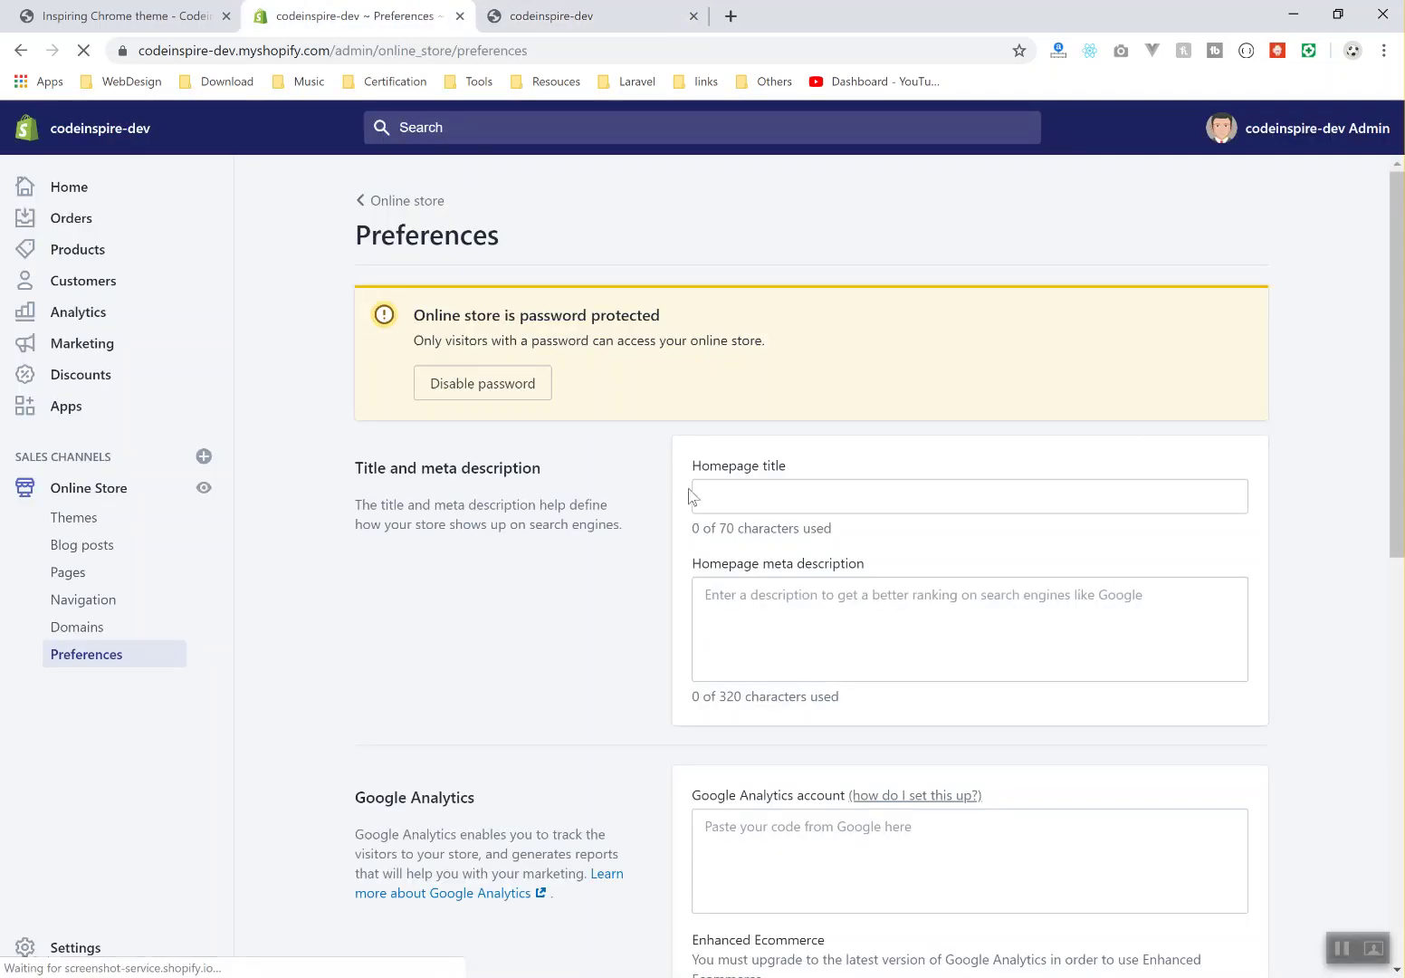
scroll(688, 496, down, 8)
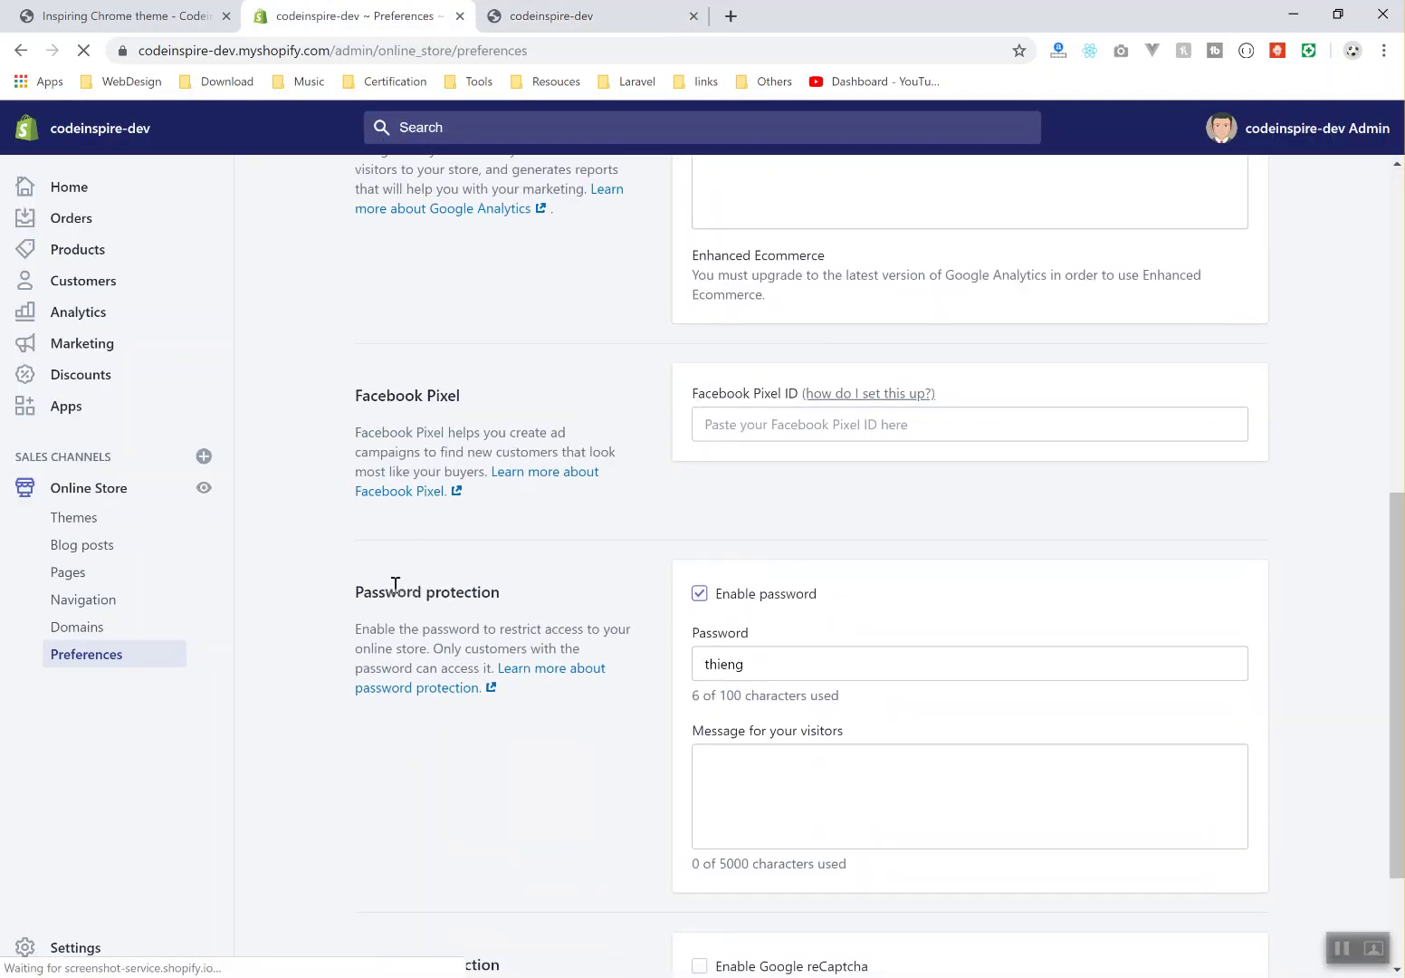
drag(363, 592, 501, 594)
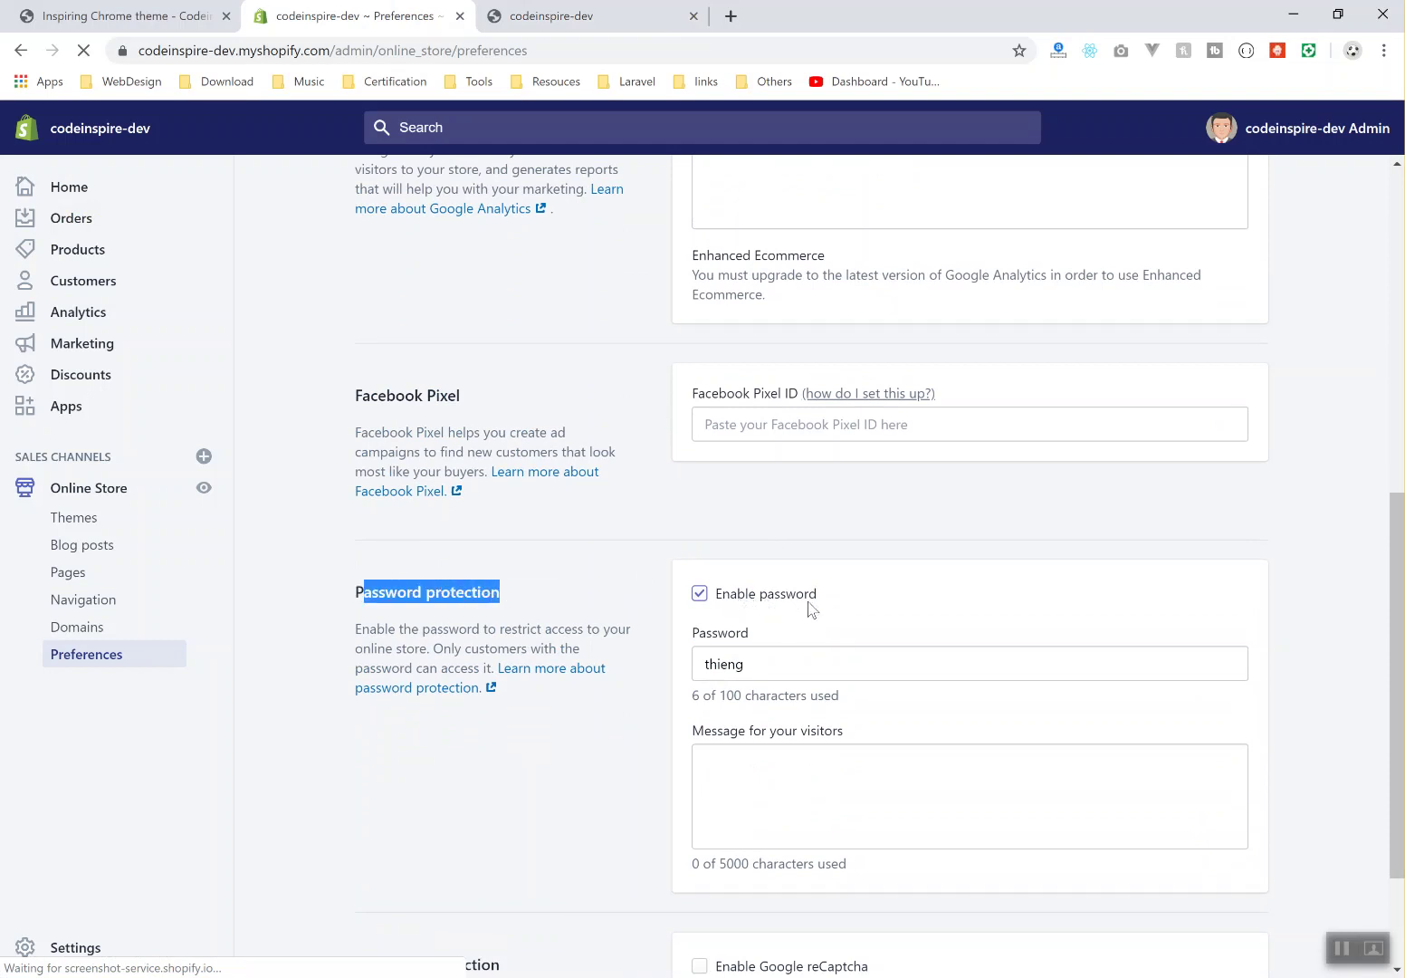
drag(781, 661, 678, 663)
click(621, 514)
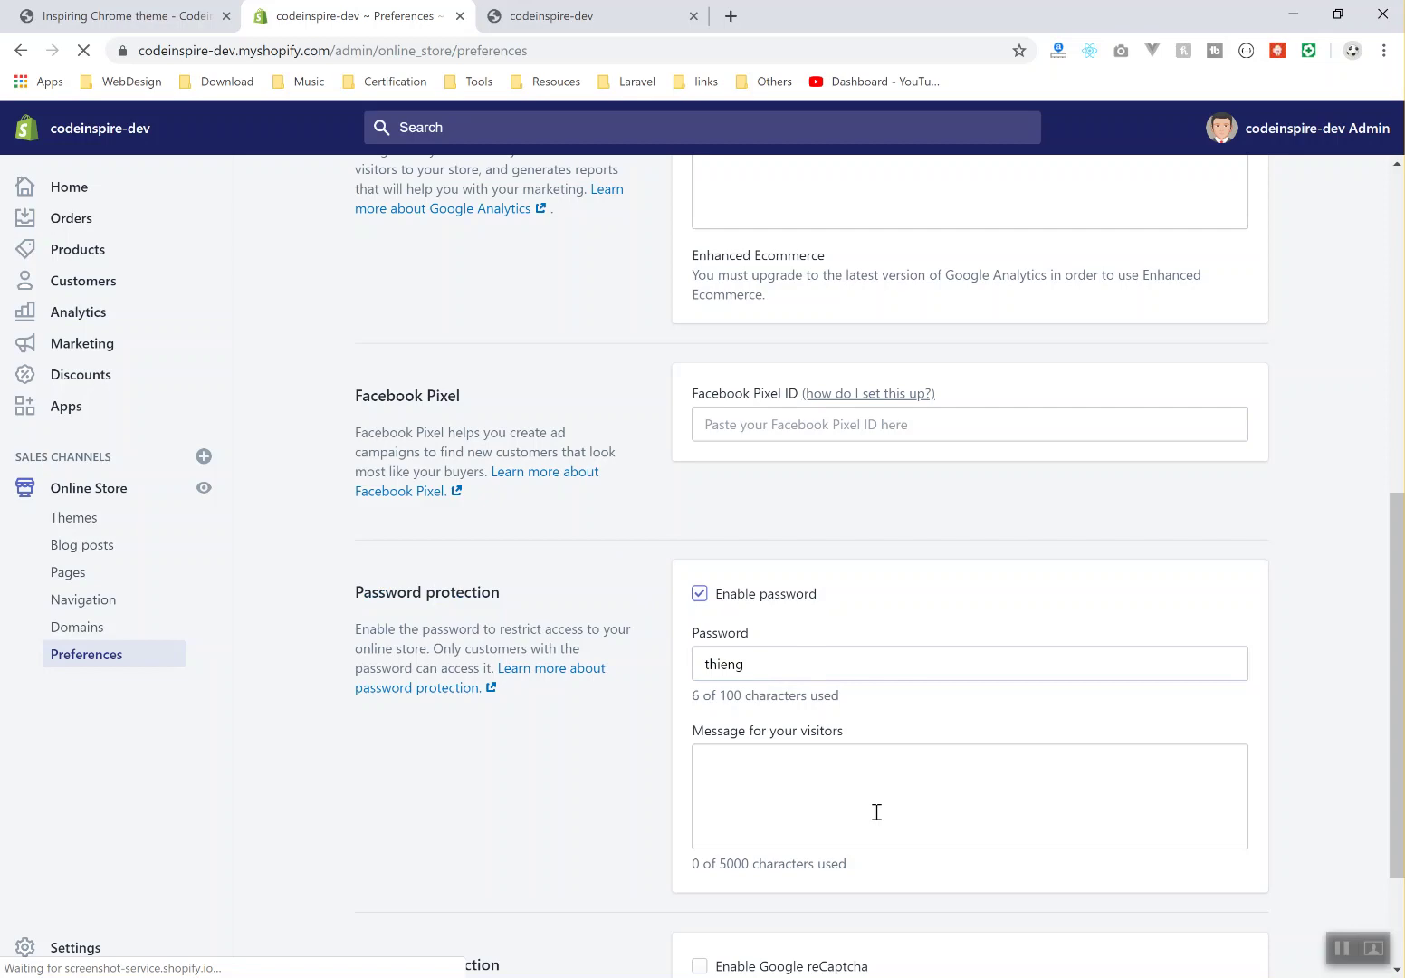
scroll(593, 796, down, 2)
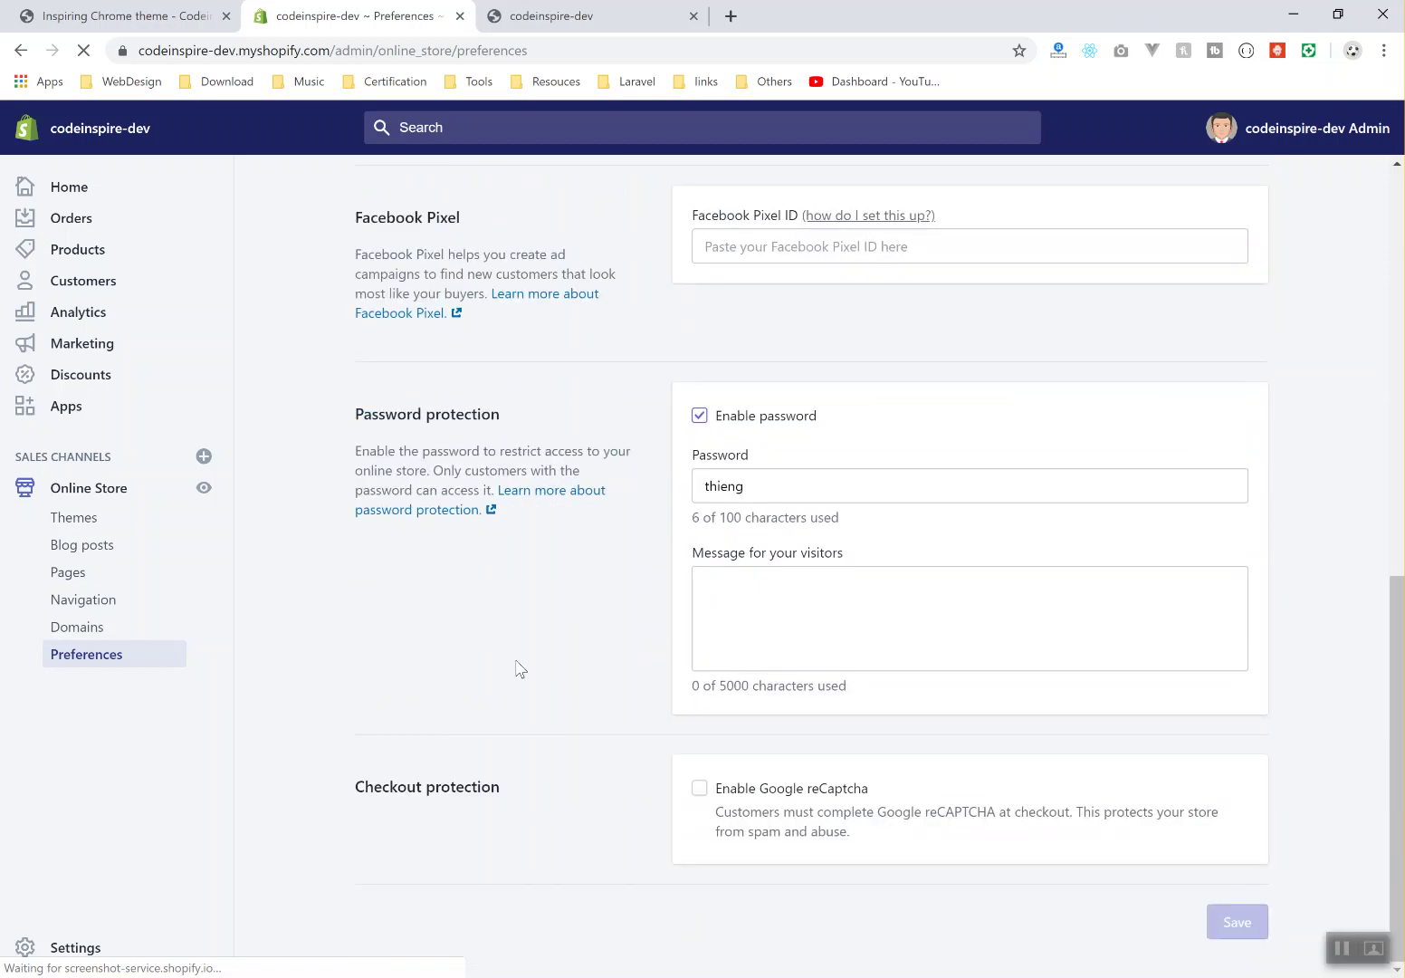
scroll(517, 669, up, 4)
click(554, 16)
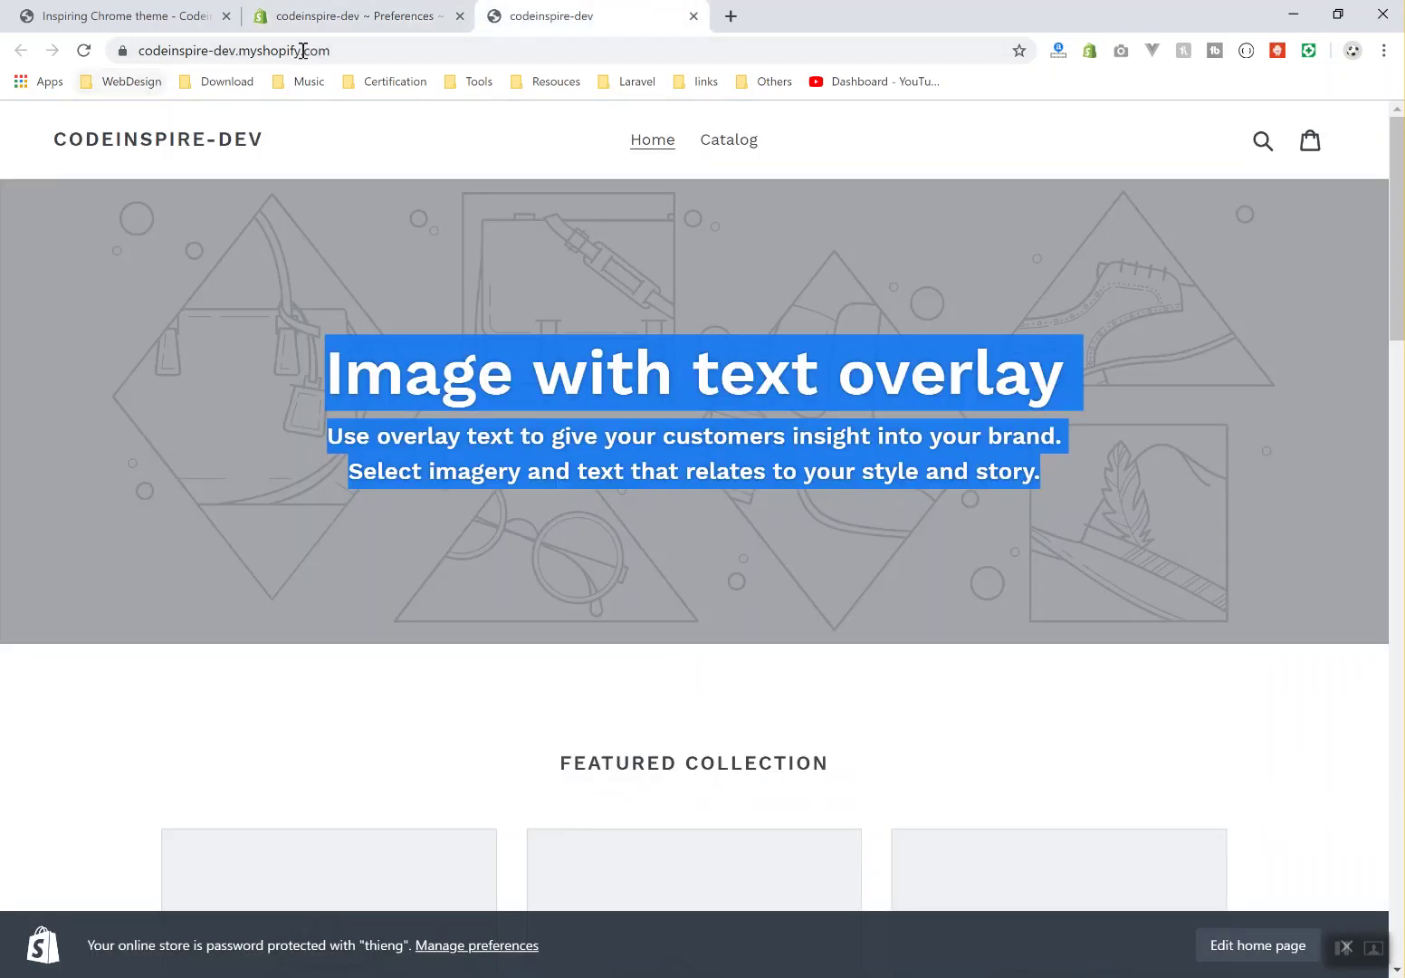
drag(335, 48, 132, 48)
key(Escape)
click(946, 463)
click(391, 18)
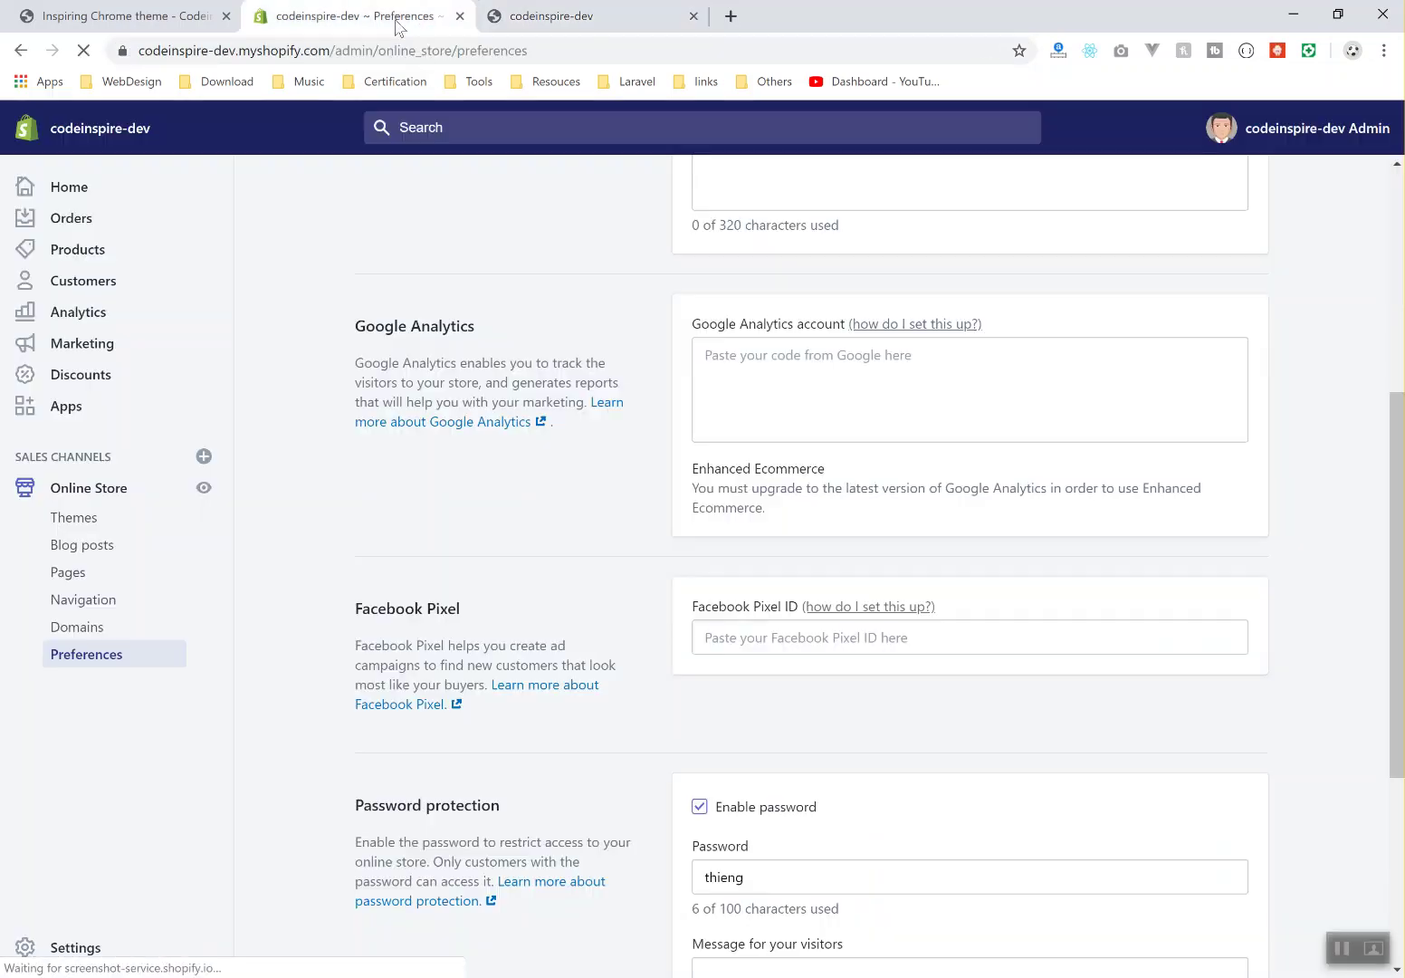
scroll(815, 686, down, 4)
drag(742, 585, 645, 579)
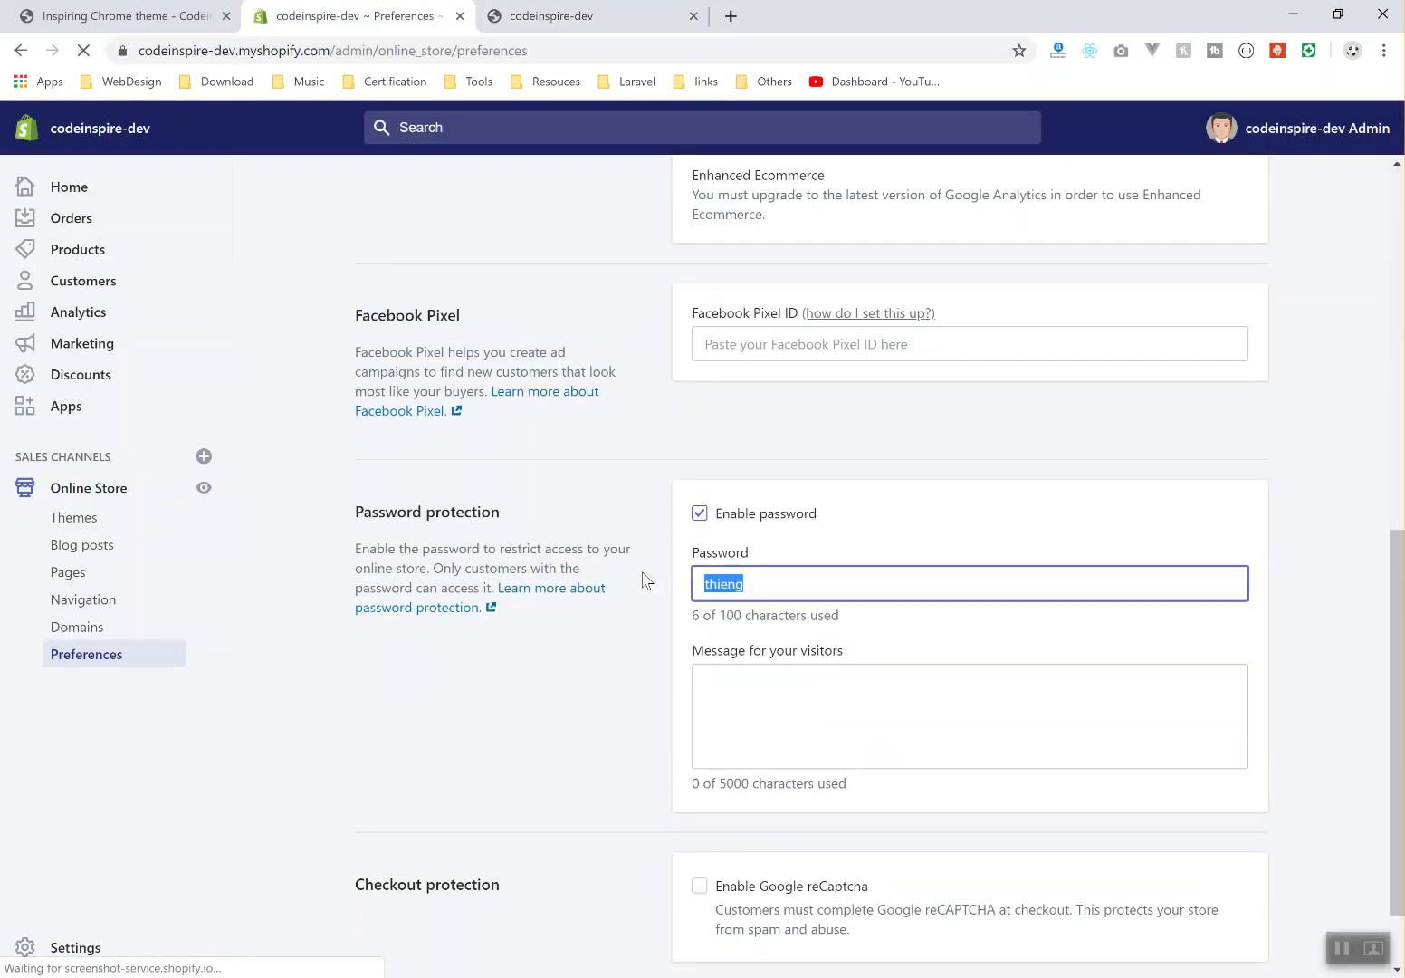
click(949, 514)
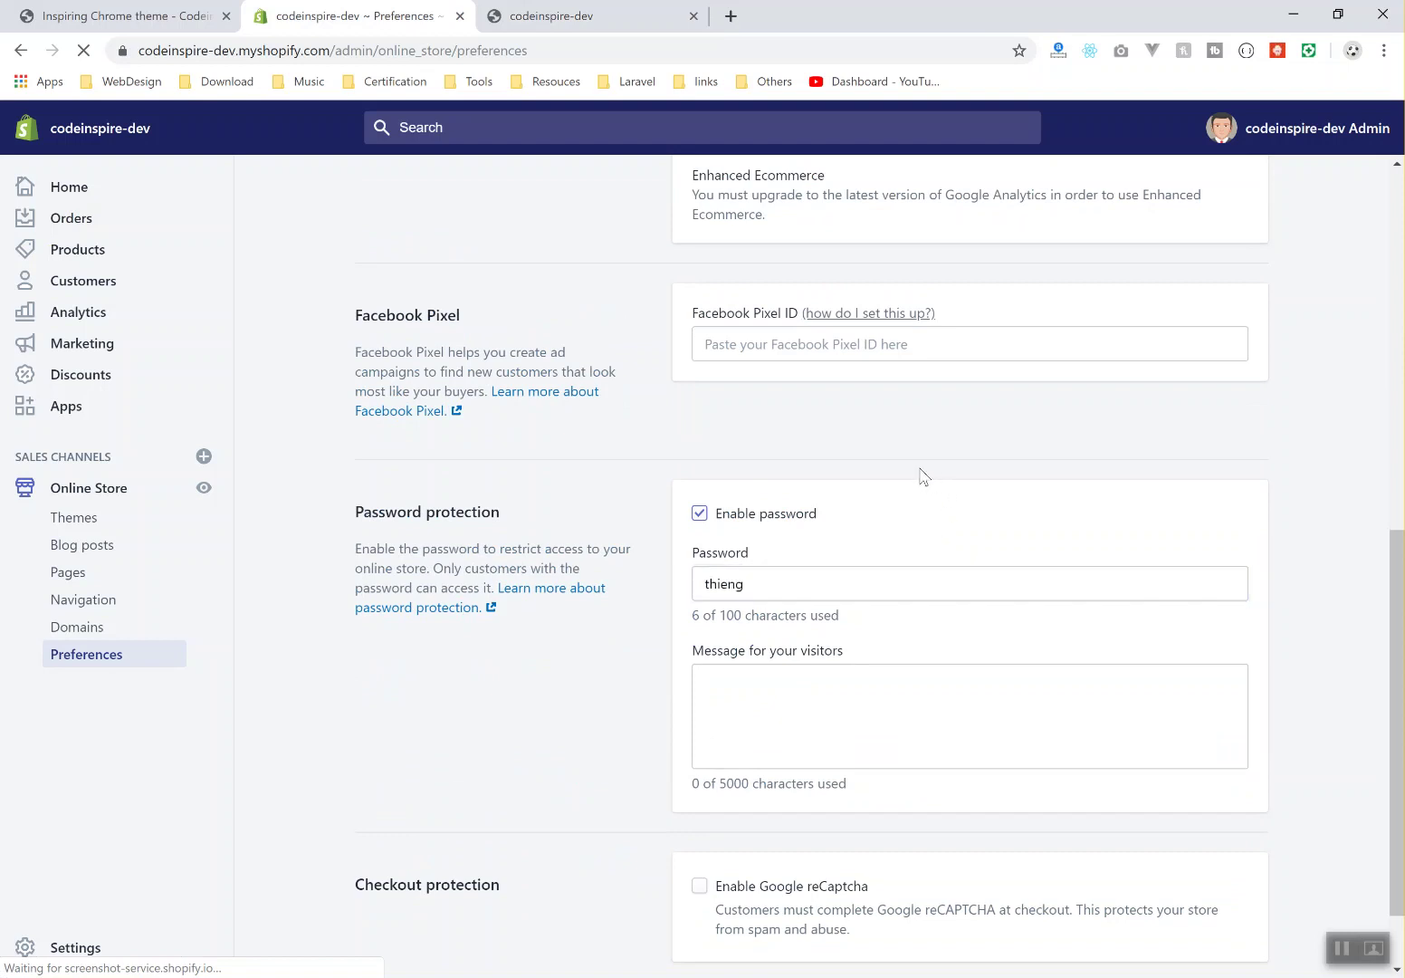
scroll(909, 638, up, 3)
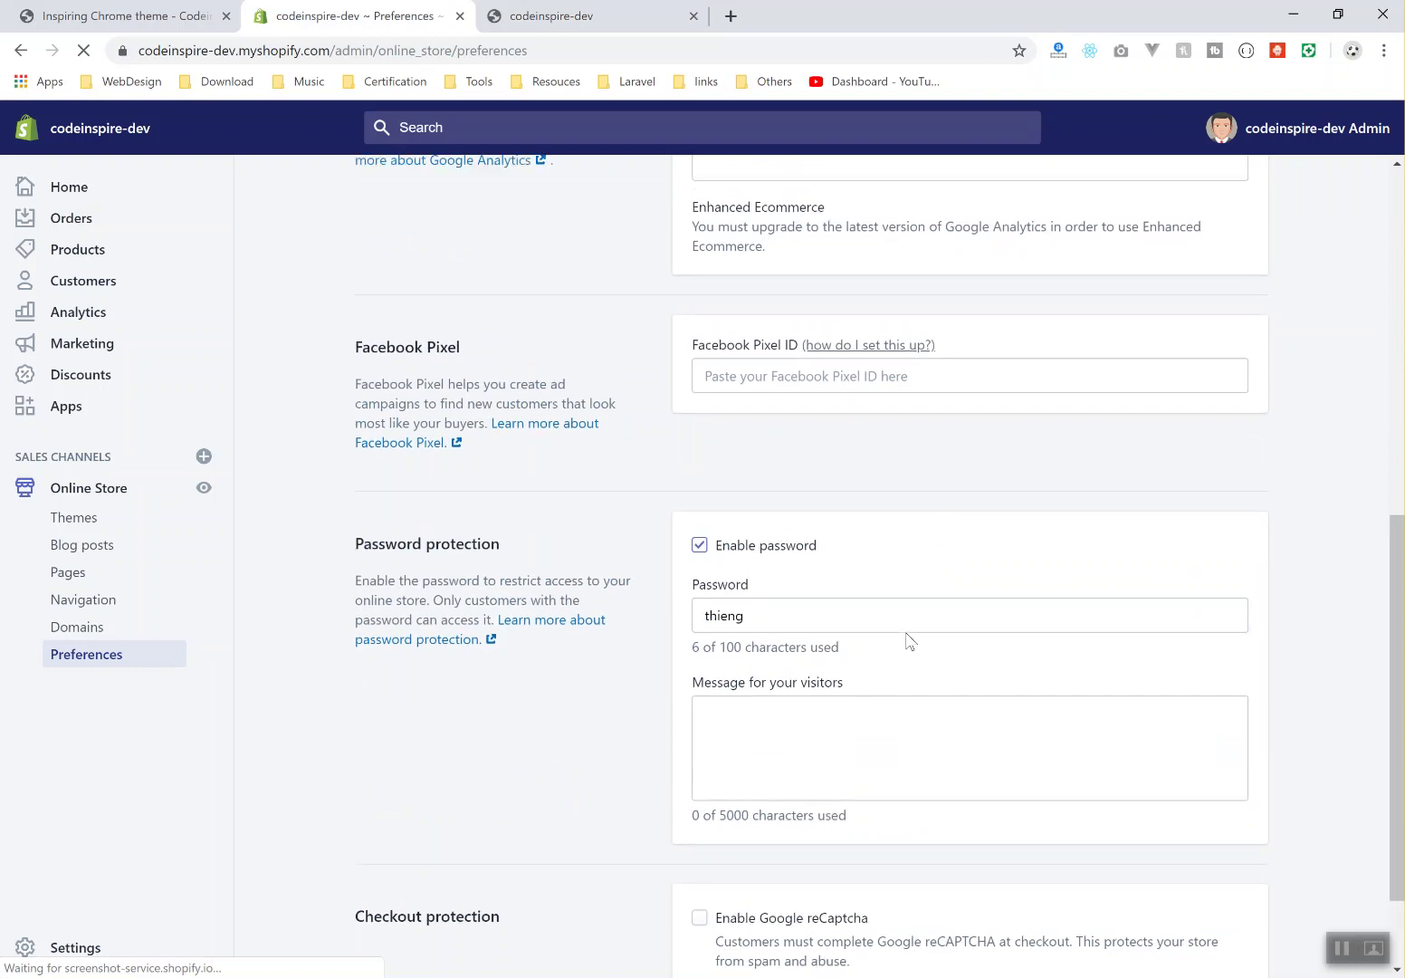